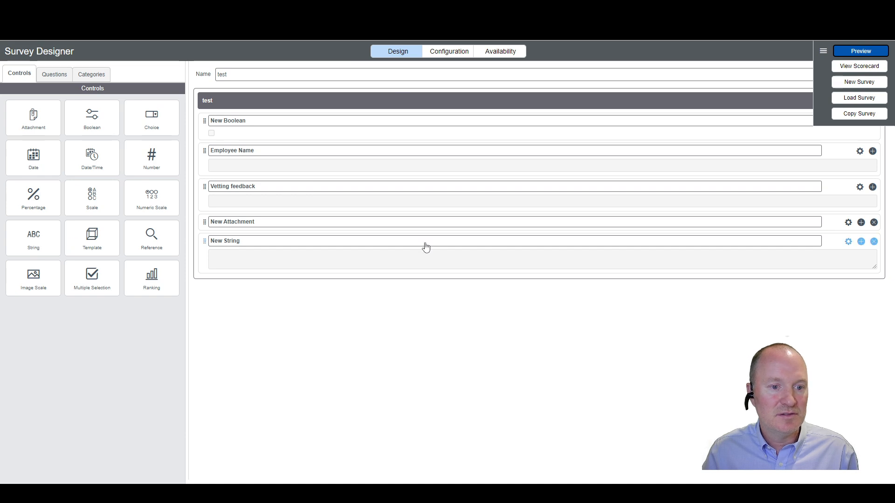
Open the properties of the New String question and check its available string options
left_click(848, 242)
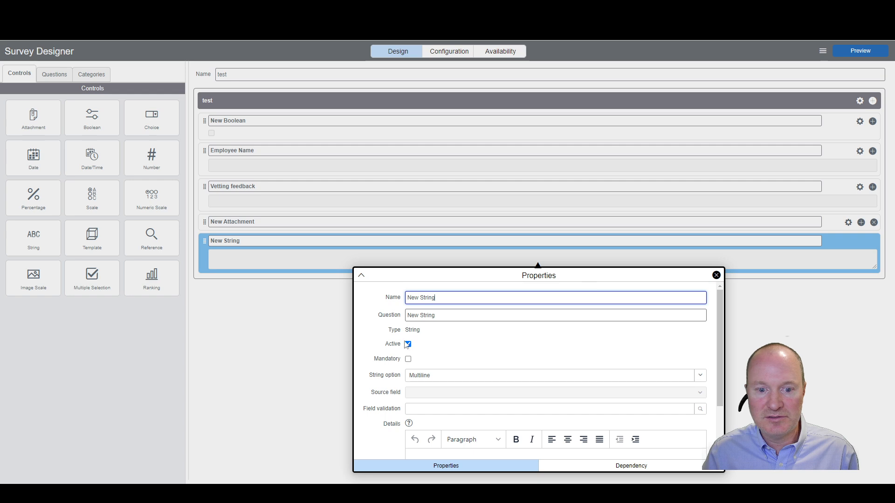
left_click(441, 380)
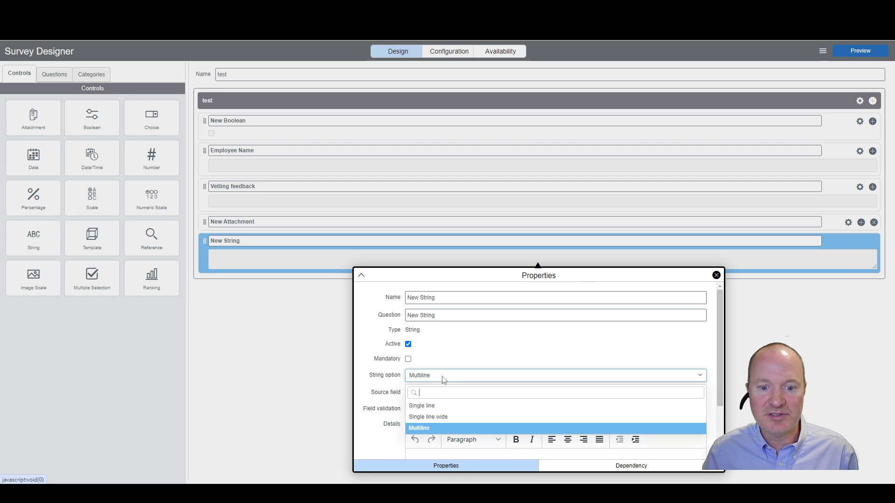
left_click(443, 381)
left_click(716, 275)
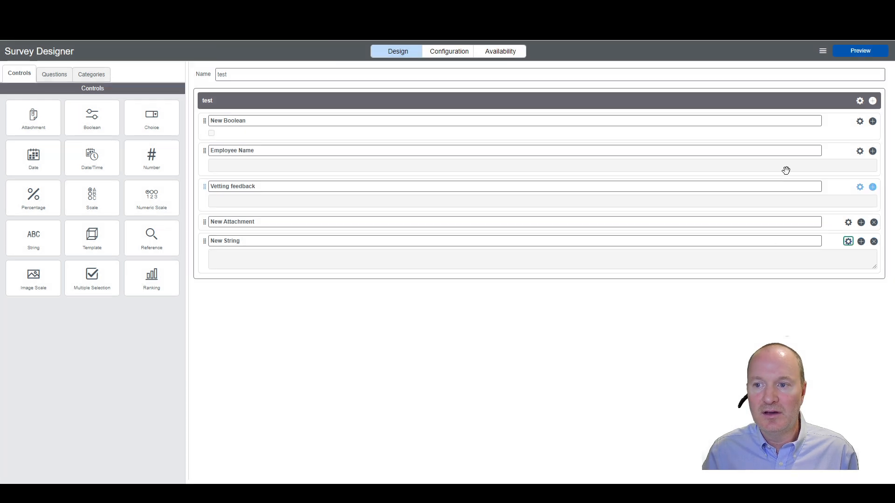
Preview the test survey and check the New String answer field
left_click(865, 51)
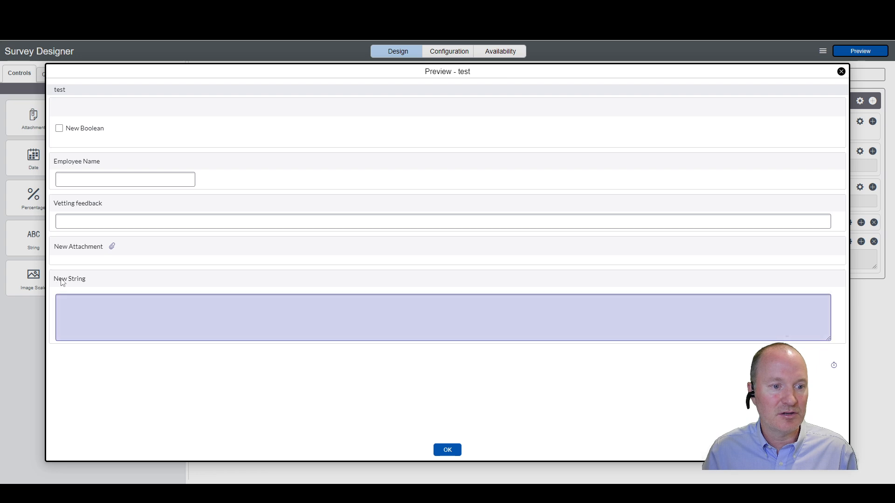
left_click(85, 301)
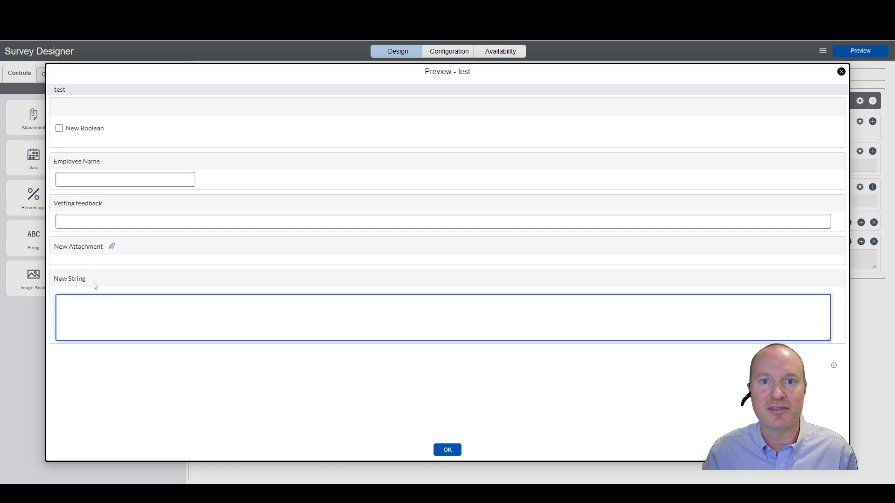
left_click(840, 72)
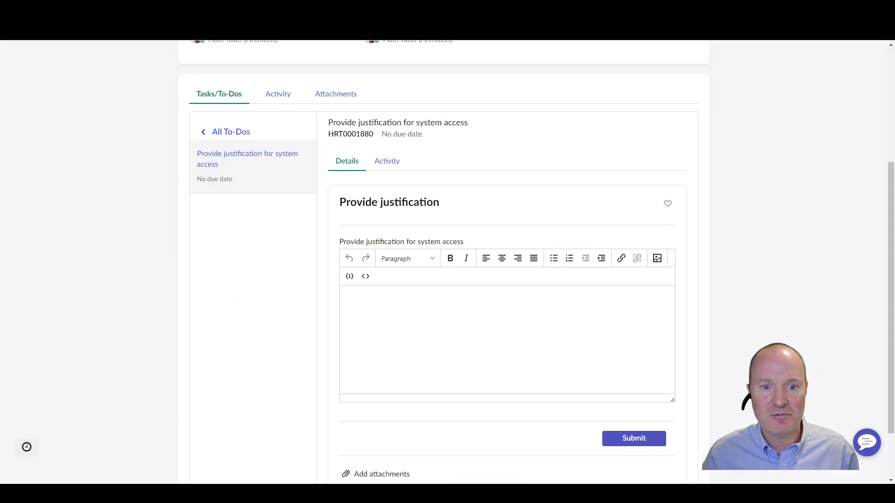
Switch to Employee Center and examine the HR case's Provide justification for system access task with its rich-text field
scroll(517, 168, "up", 4)
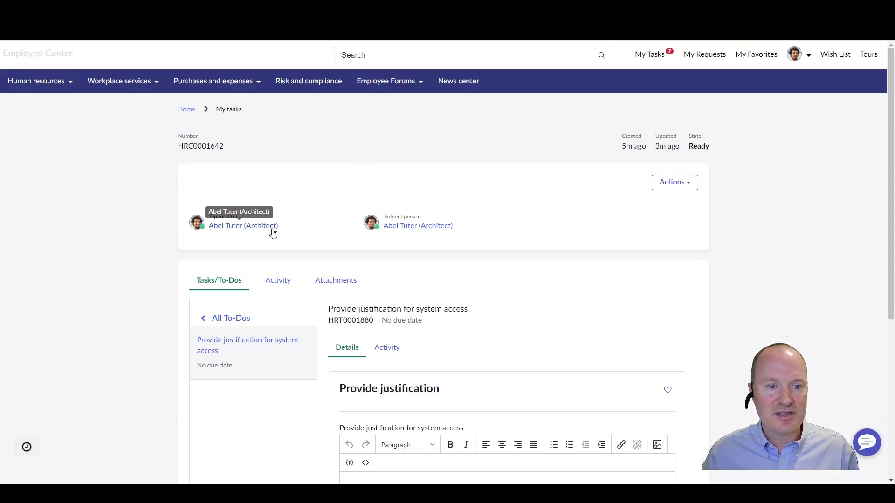
scroll(479, 315, "down", 3)
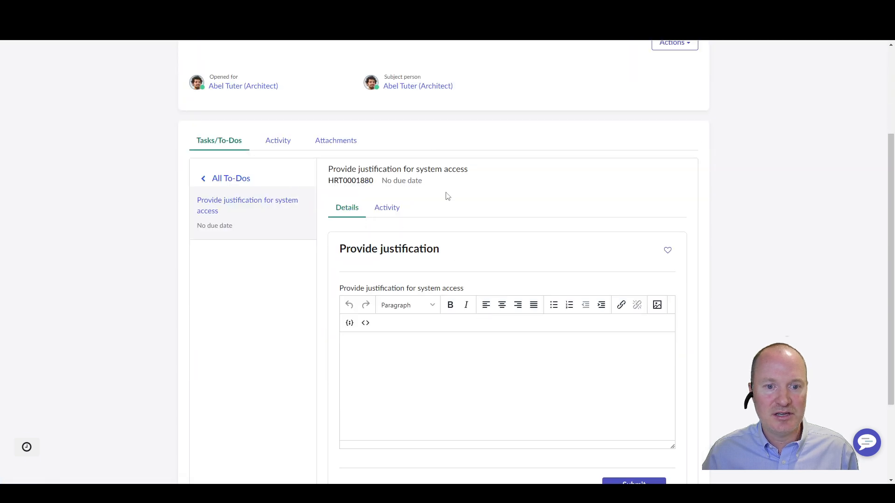
scroll(446, 196, "down", 1)
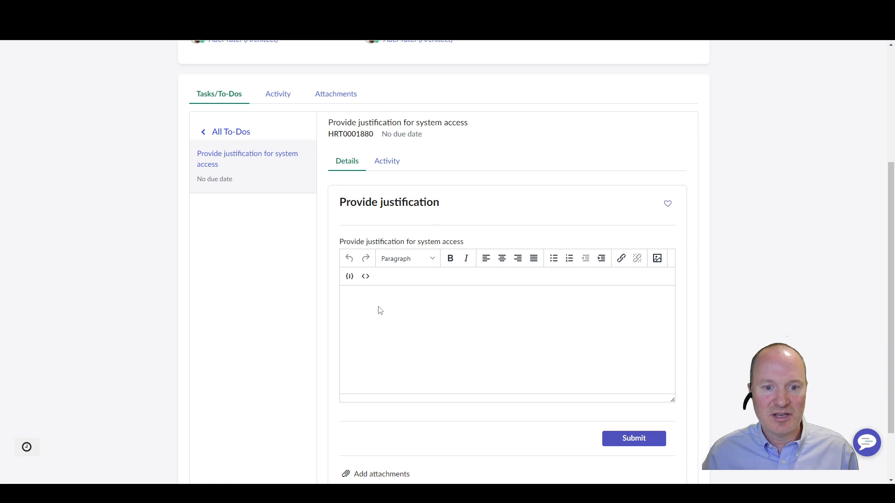
left_click(410, 311)
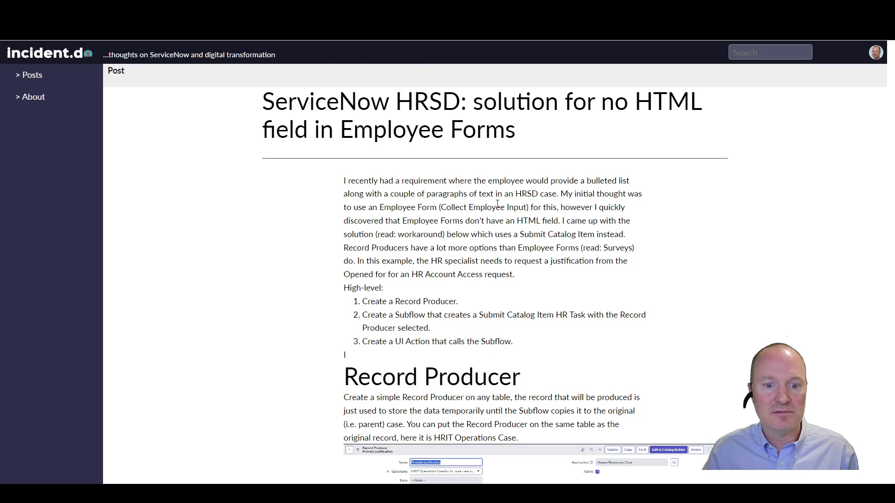
Read the high-level solution steps and the Record Producer section of the incident.do post on Employee Forms
scroll(498, 204, "down", 1)
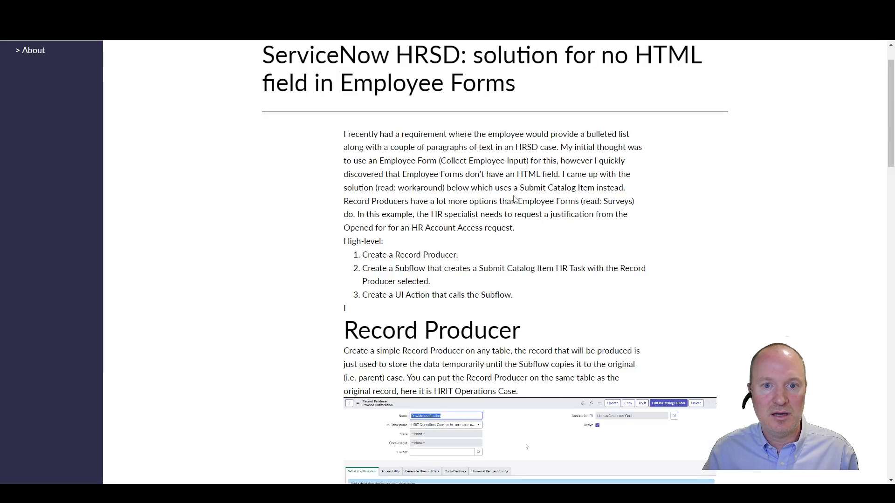
scroll(689, 231, "down", 2)
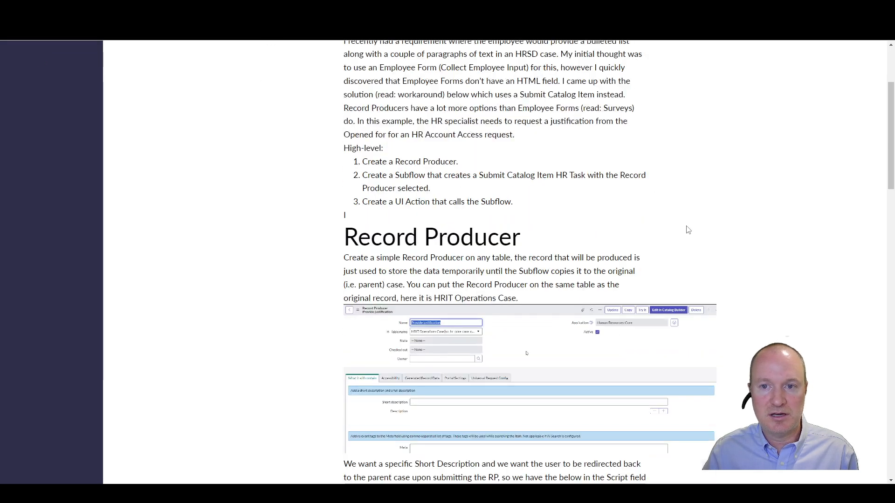
scroll(686, 228, "up", 1)
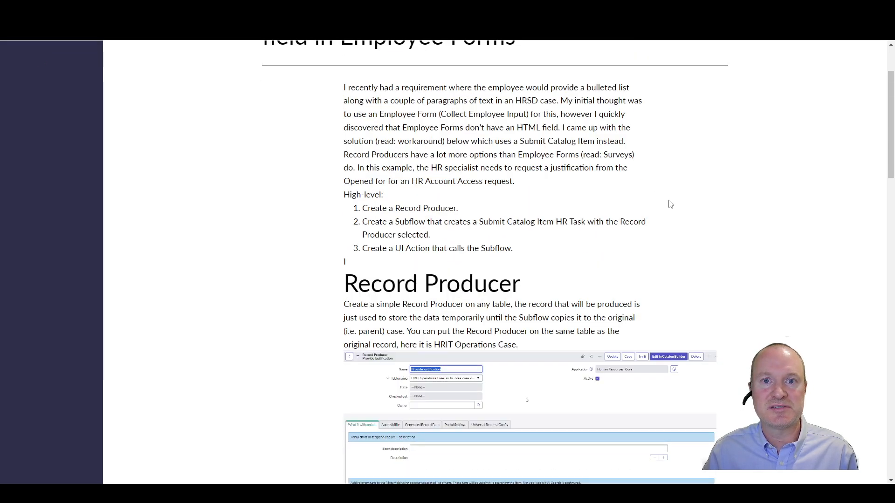
scroll(606, 175, "down", 1)
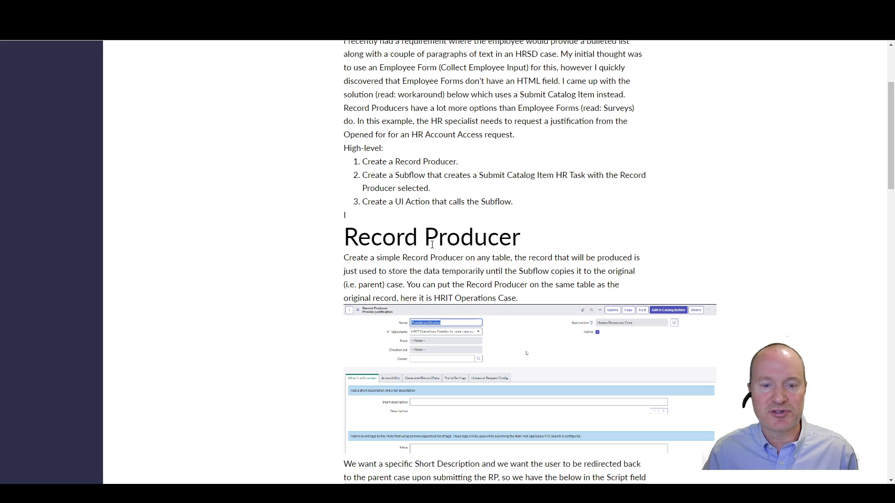
scroll(432, 245, "up", 1)
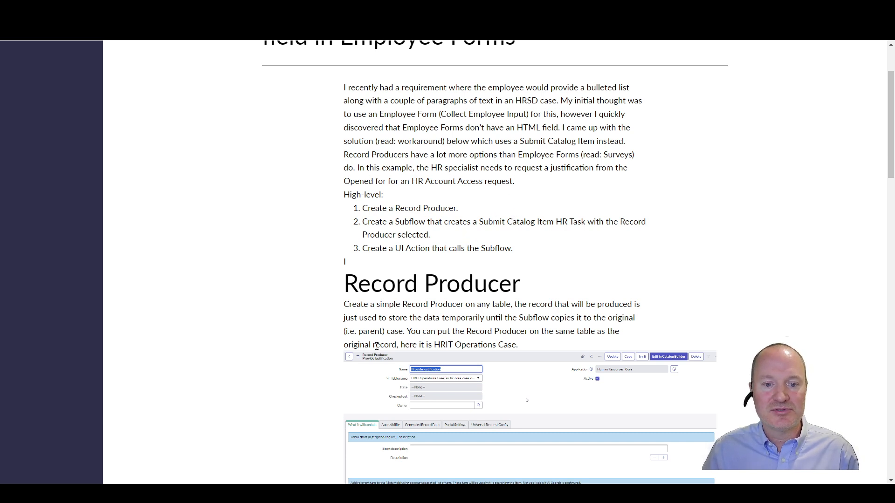
scroll(470, 238, "down", 1)
scroll(455, 192, "down", 2)
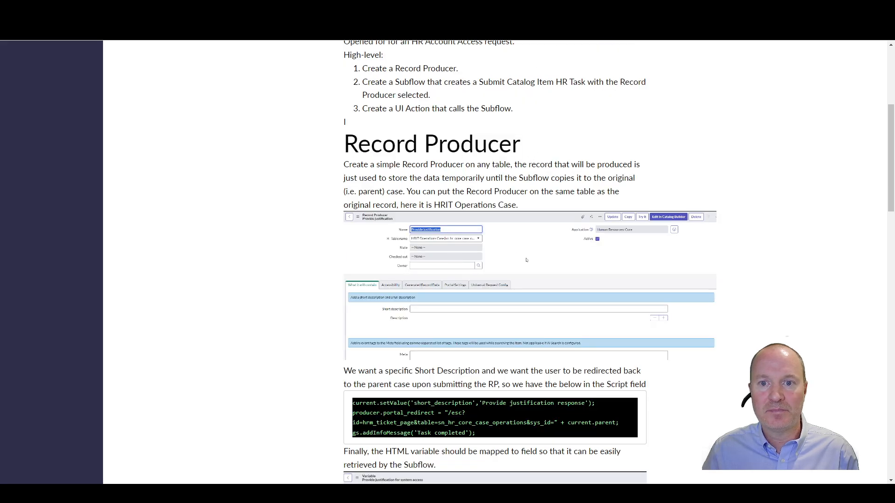
Switch to the Provide justification record producer and examine its script lines for short description, portal redirect and info message
left_click(326, 9)
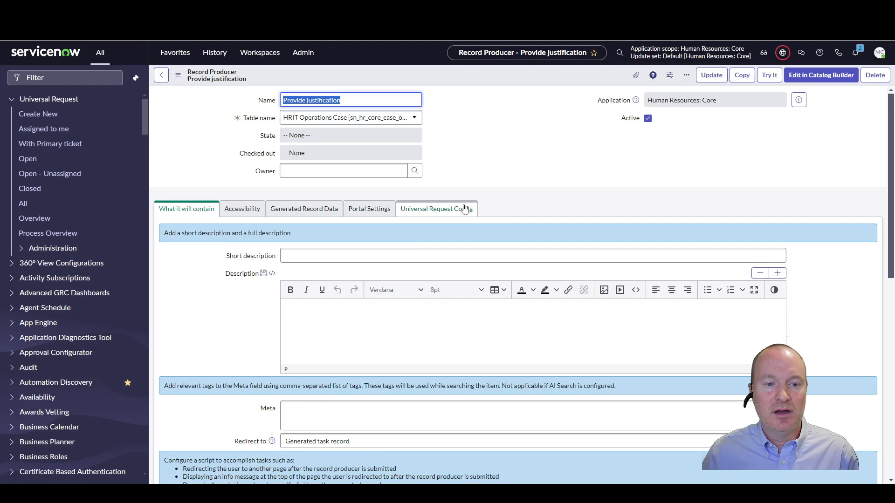
scroll(464, 205, "down", 4)
scroll(464, 205, "down", 3)
scroll(364, 207, "down", 2)
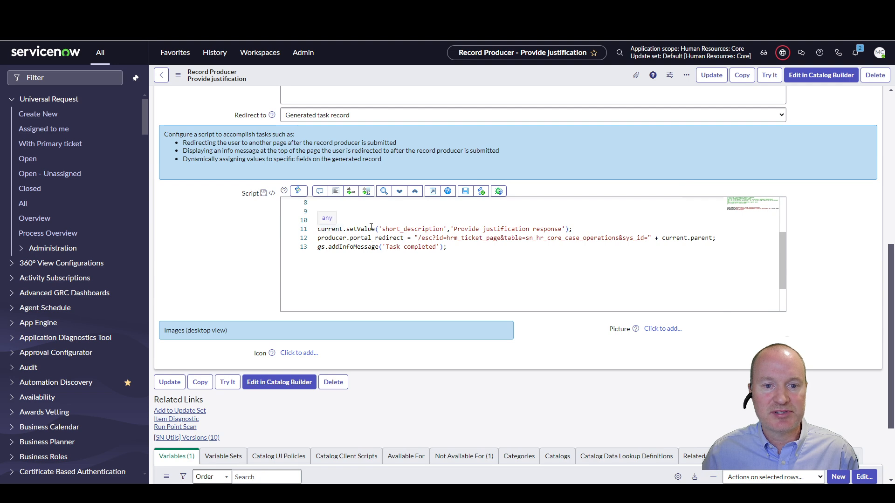
left_click_drag(568, 228, 443, 228)
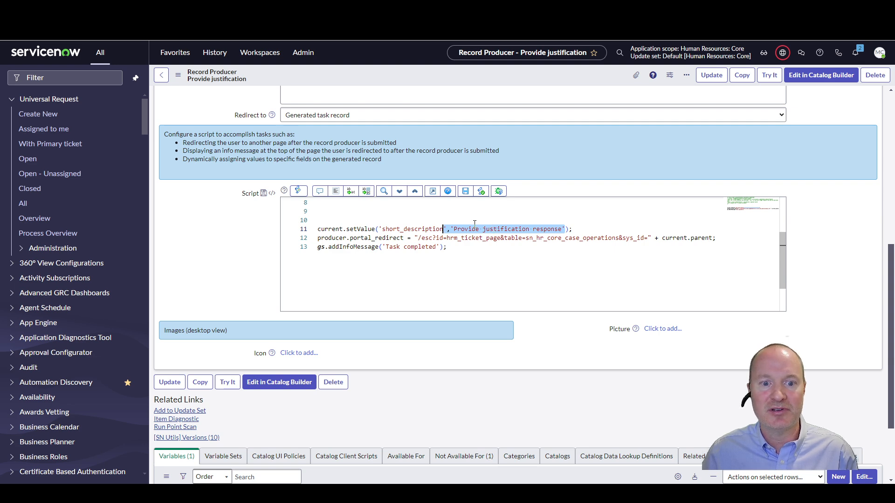
left_click(366, 259)
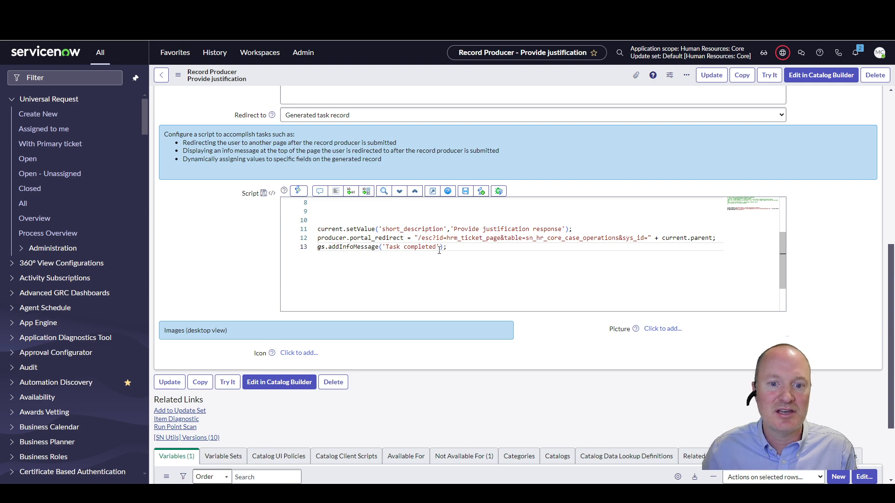
left_click_drag(347, 238, 508, 258)
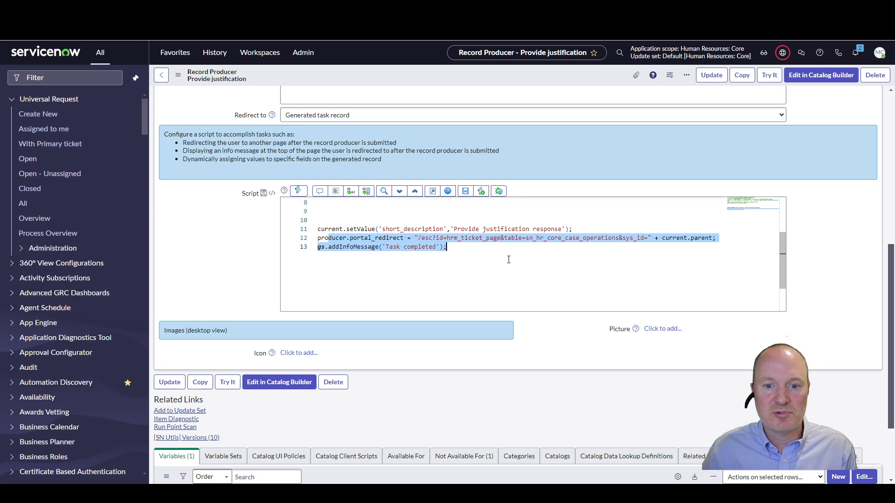
left_click(427, 299)
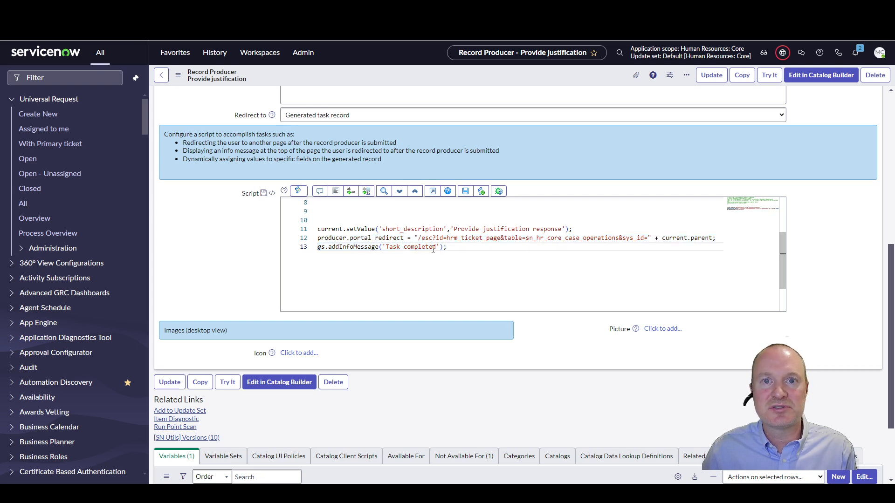
Open the record producer's Provide justification for system access variable and review its type and field mapping
scroll(185, 244, "down", 3)
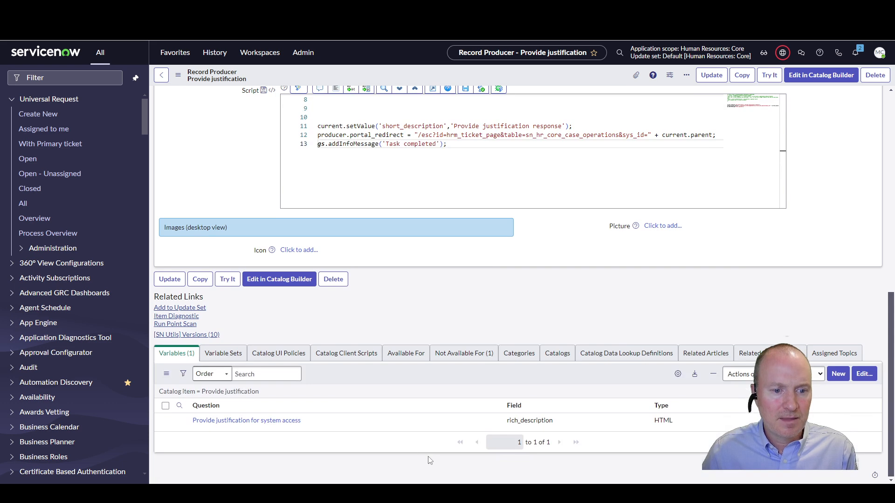
left_click(233, 421)
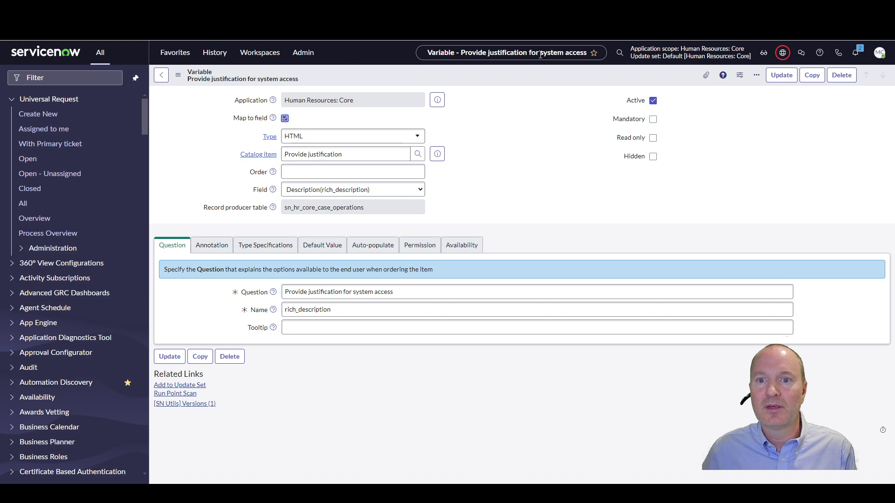
Return to the incident.do post and find its Subflow section
left_click(606, 10)
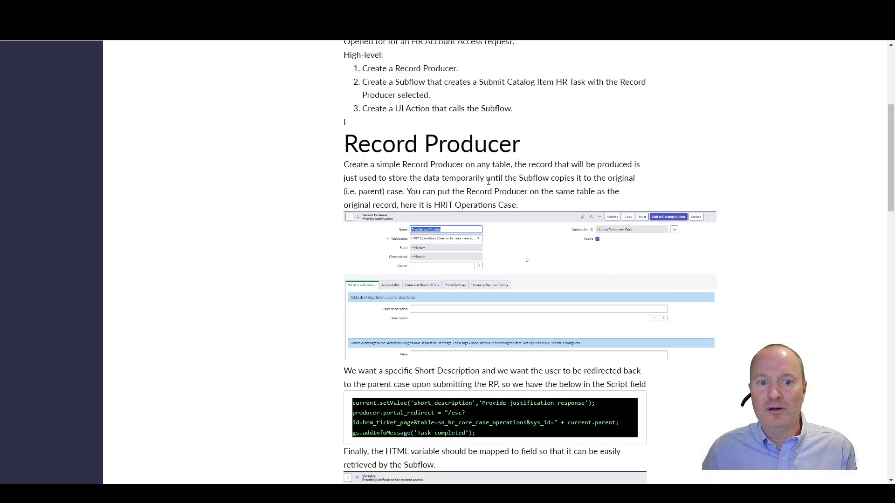
scroll(480, 175, "down", 6)
scroll(476, 167, "down", 6)
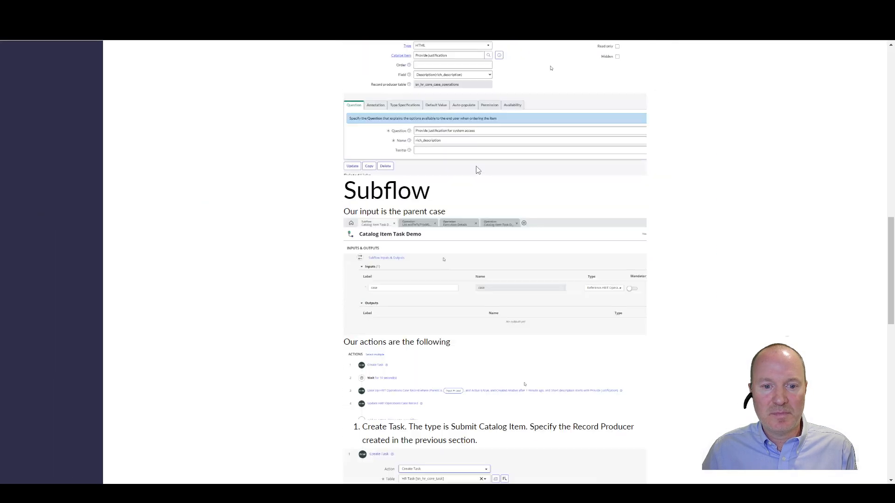
Switch to Flow Designer and examine the inputs and outputs of the Catalog Item Task Demo subflow
left_click(625, 9)
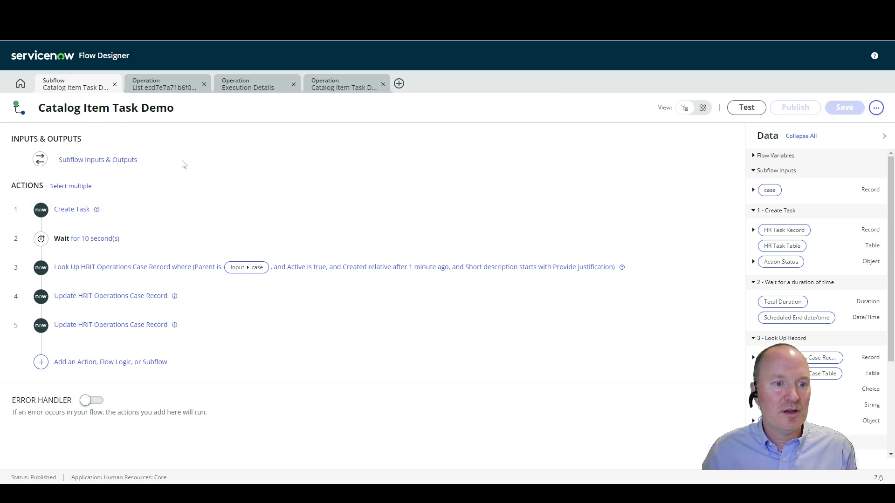
left_click(131, 160)
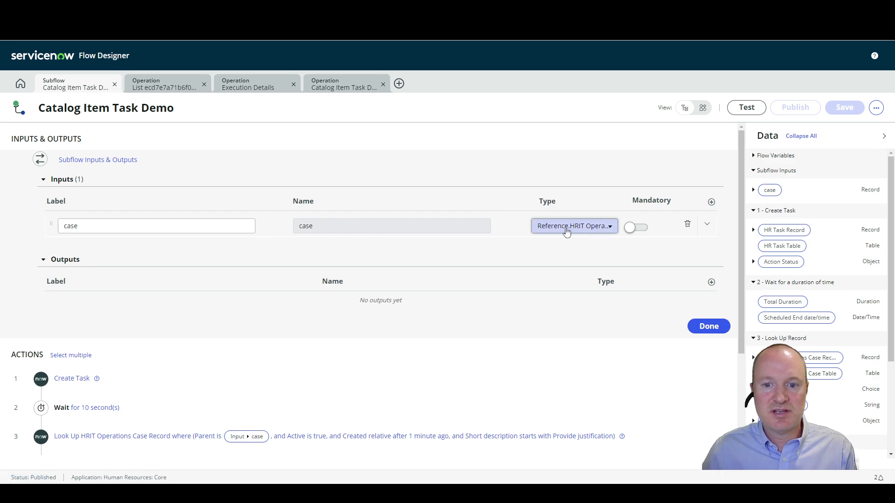
left_click(204, 160)
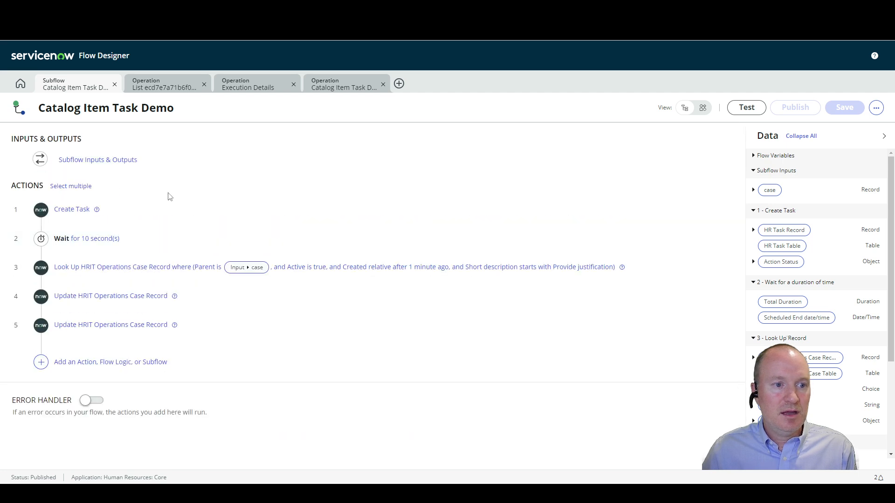
Examine the Create Task action's field values and wait setting, plus the duration settings of the Wait action
left_click(217, 219)
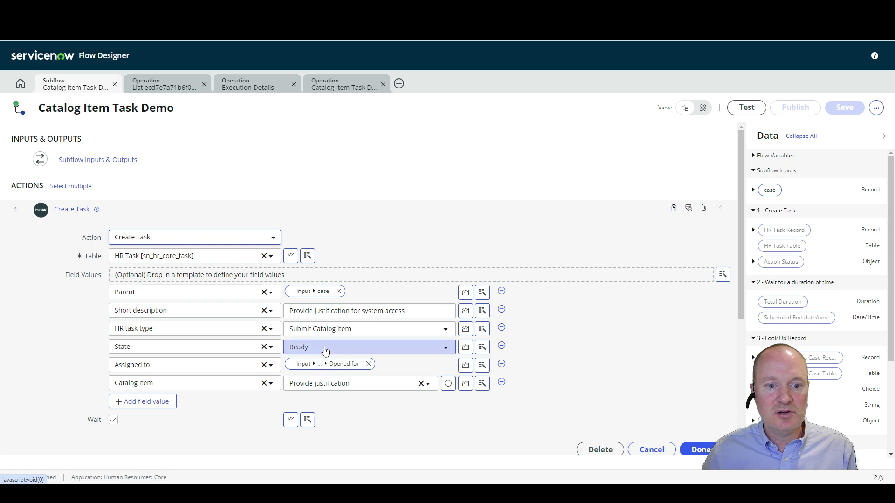
scroll(326, 351, "down", 4)
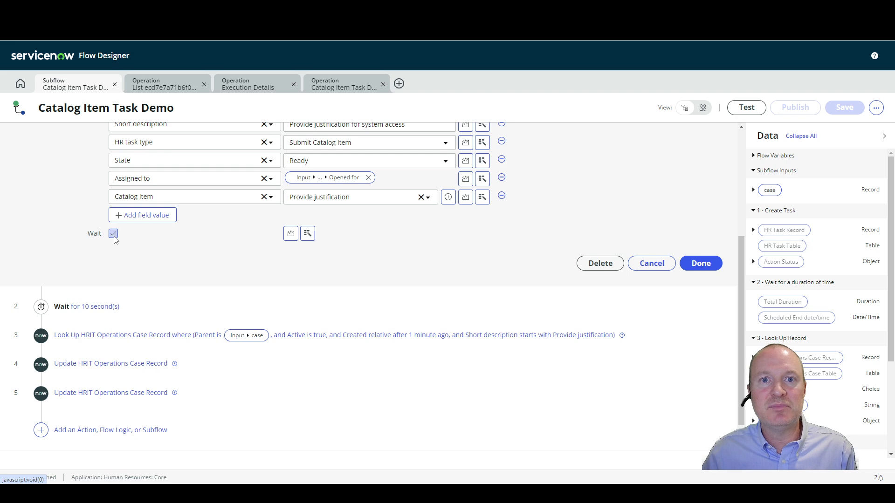
left_click(148, 310)
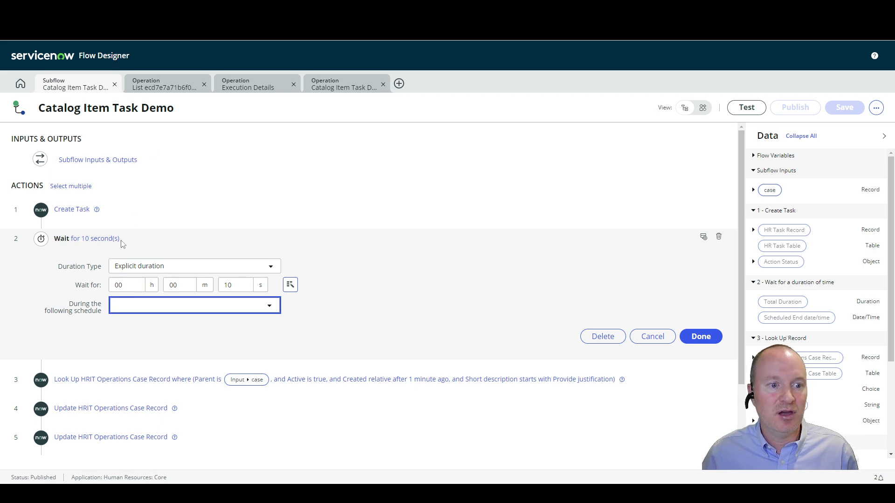
left_click(175, 240)
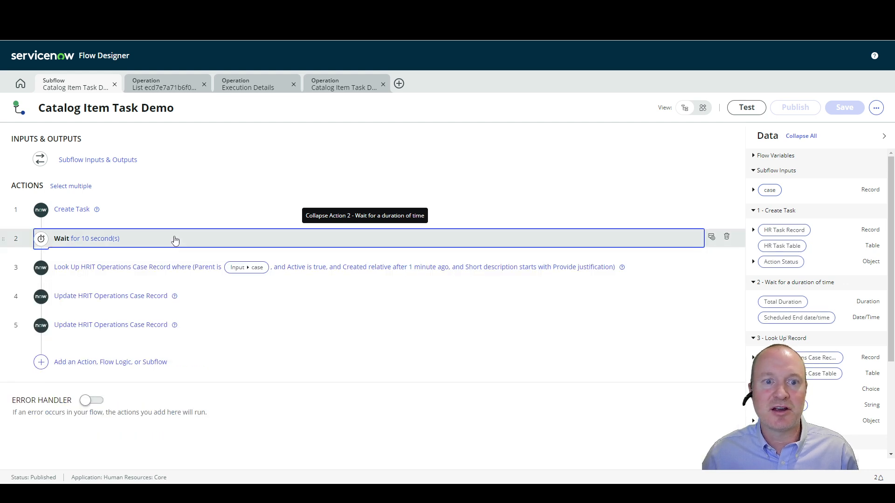
Examine the table and conditions of the Look Up HRIT Operations Case Record action
left_click(278, 276)
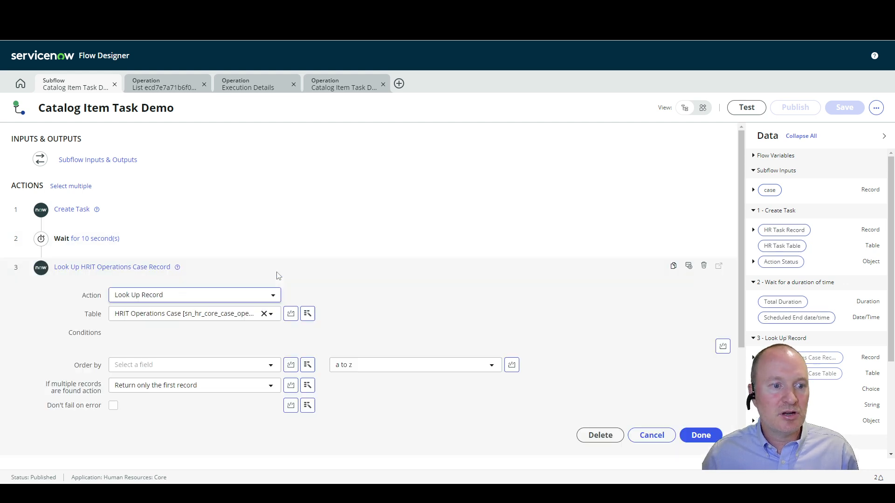
scroll(223, 271, "down", 2)
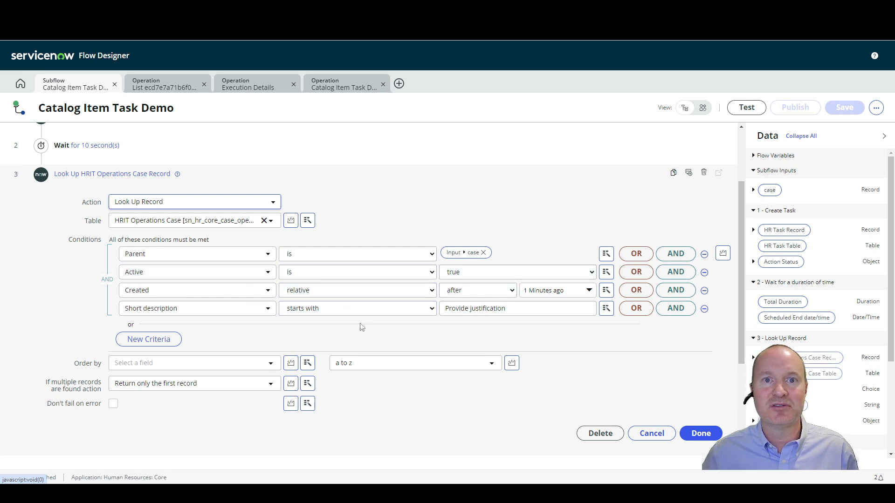
Examine the record, table and field values of both Update HRIT Operations Case Record actions, then collapse them
scroll(297, 336, "down", 3)
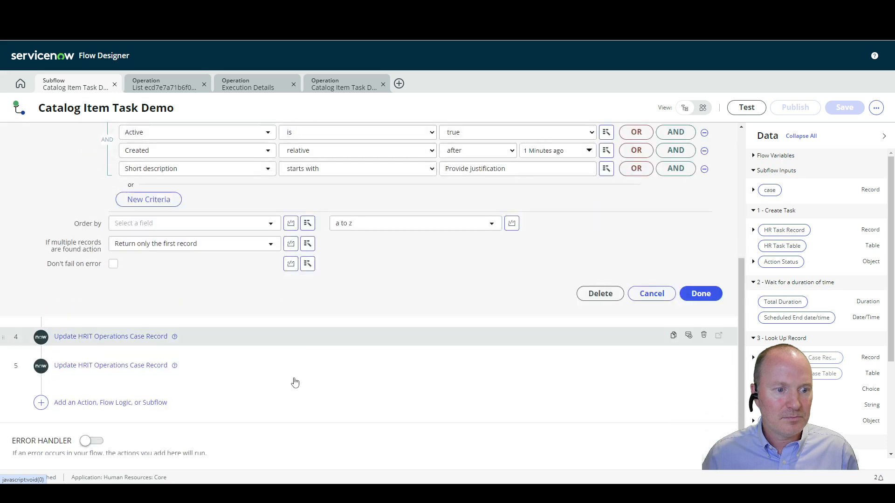
left_click(216, 343)
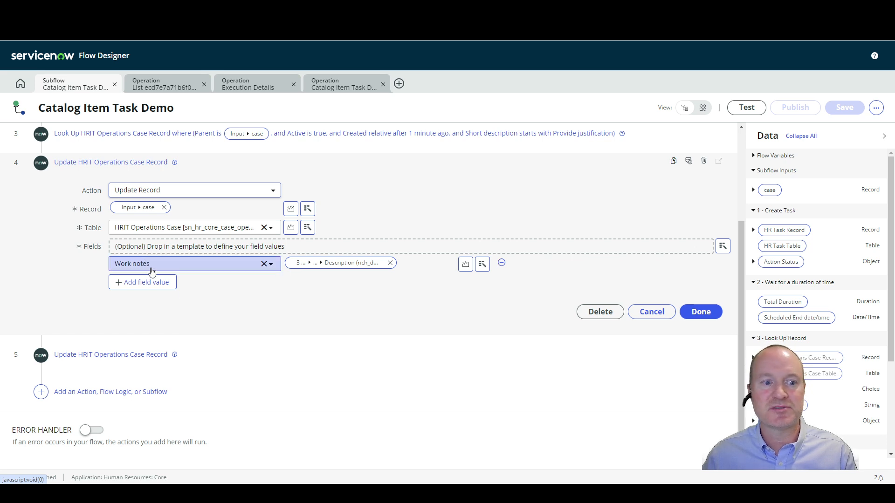
left_click(210, 354)
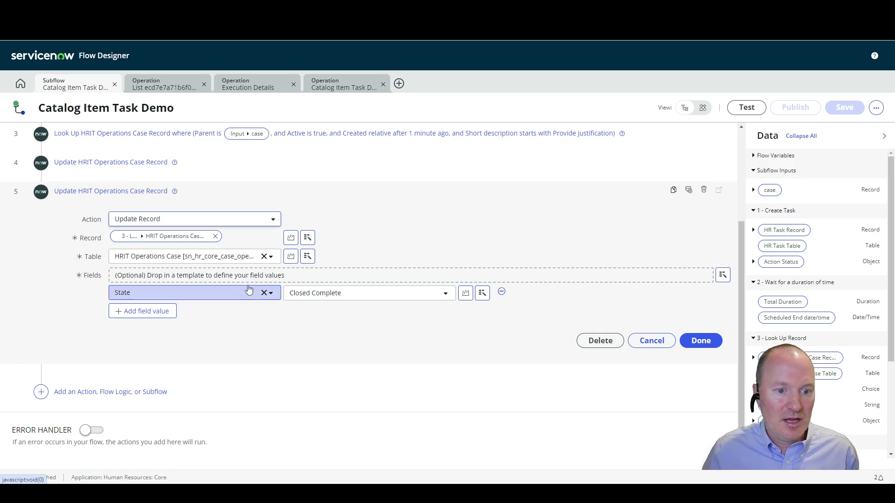
left_click(701, 340)
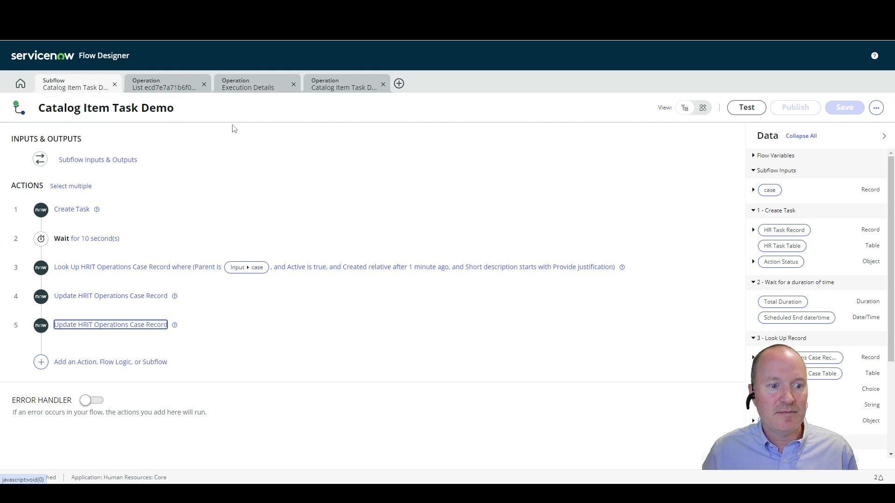
Generate the code snippet for executing the subflow, inspect its server version and close it
left_click(876, 108)
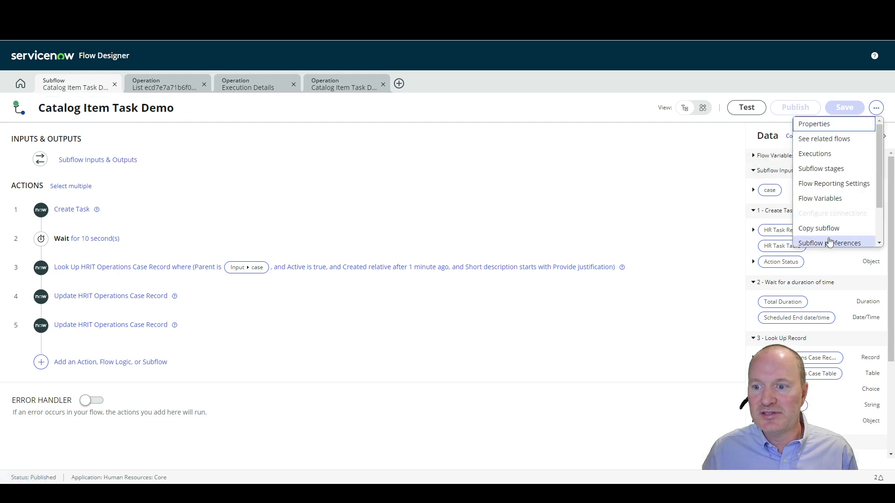
scroll(831, 196, "down", 2)
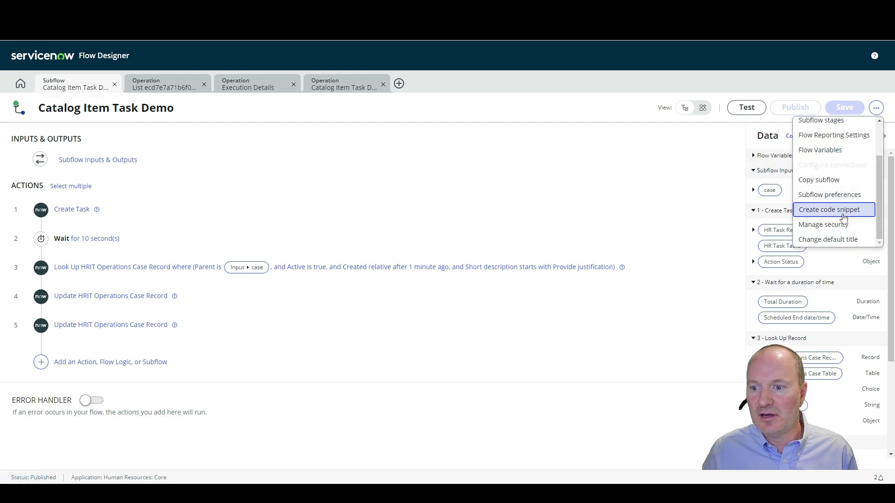
left_click(843, 214)
left_click_drag(419, 238, 206, 159)
left_click(377, 198)
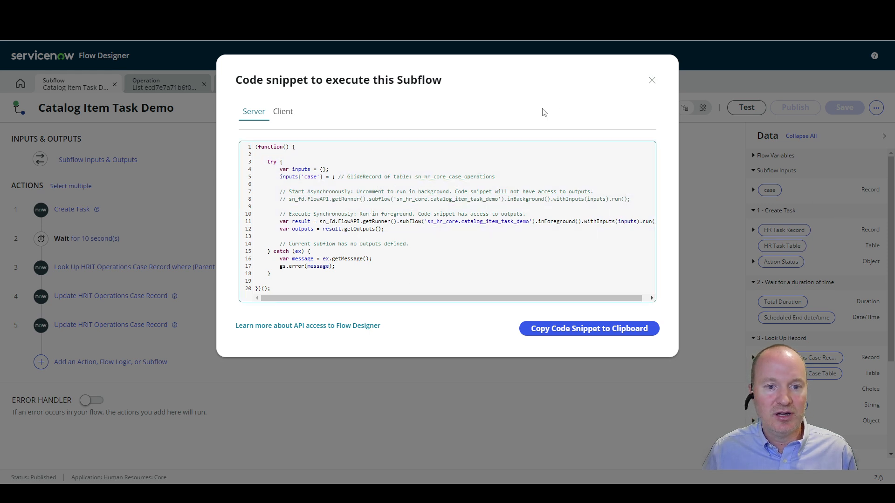
left_click(652, 81)
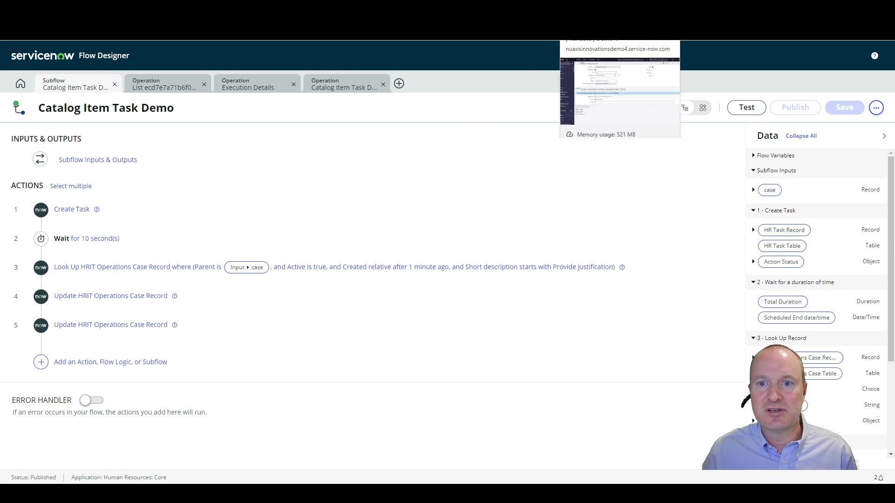
Switch to the ServiceNow instance and open the Create Justification Task UI action from the recently visited records
left_click(543, 10)
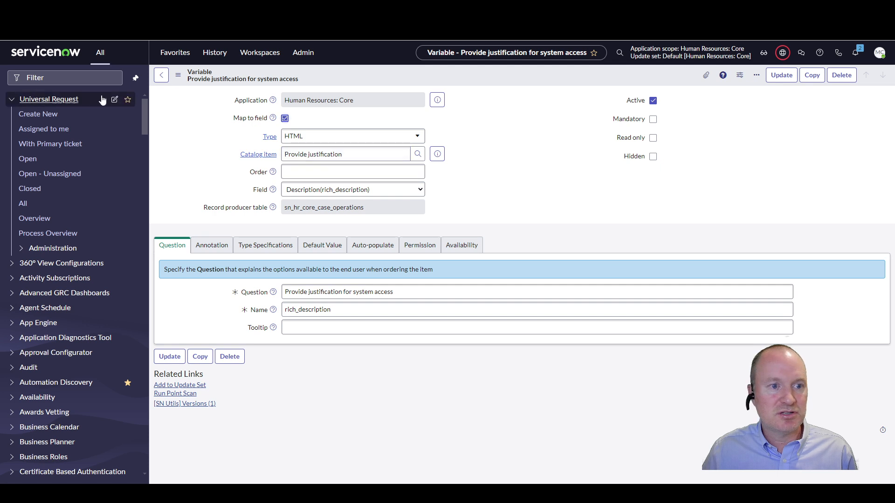
left_click(215, 52)
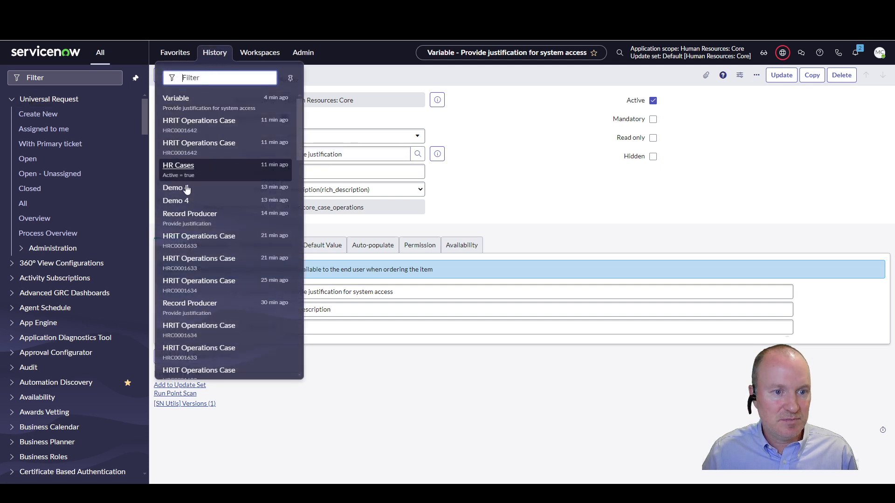
scroll(204, 295, "down", 3)
scroll(205, 297, "down", 5)
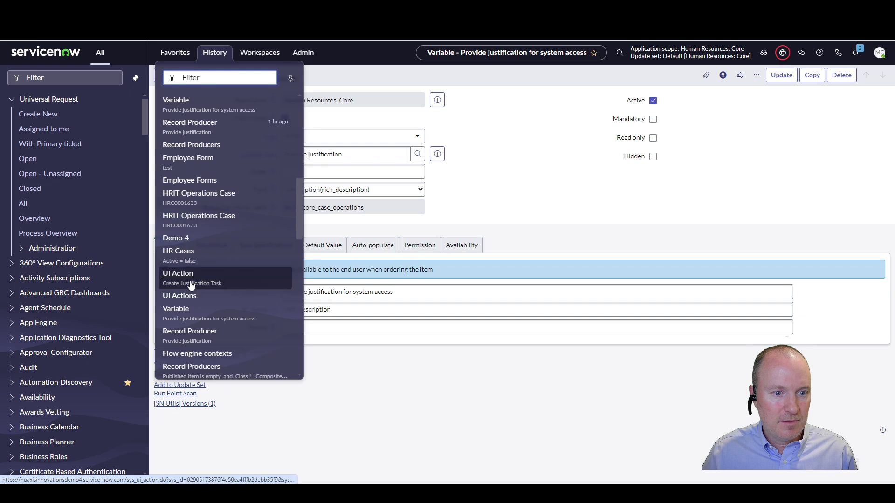
left_click(191, 283)
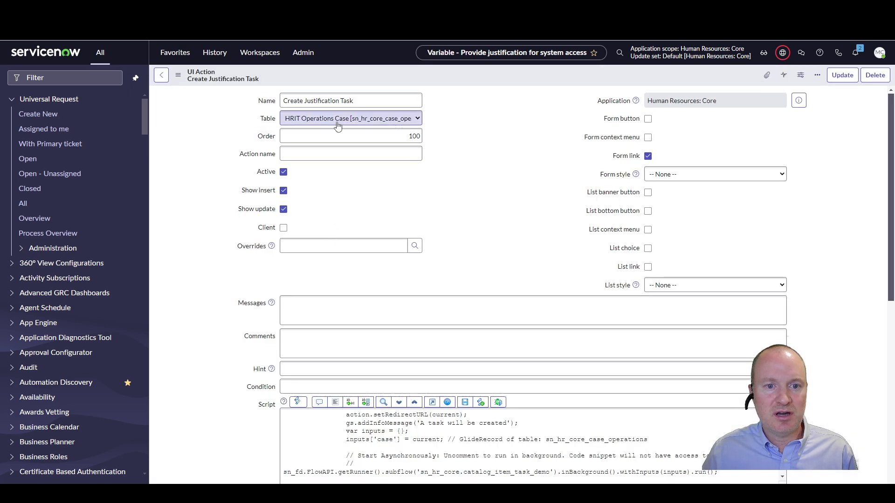
Examine the UI action's script, including the subflow call, the current record passed as the case input and the info message
scroll(350, 156, "down", 4)
scroll(350, 153, "down", 1)
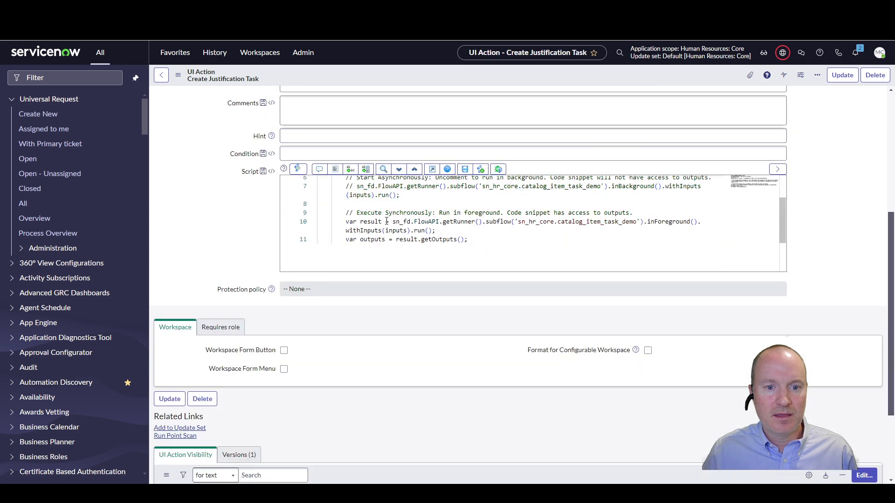
scroll(428, 220, "down", 2)
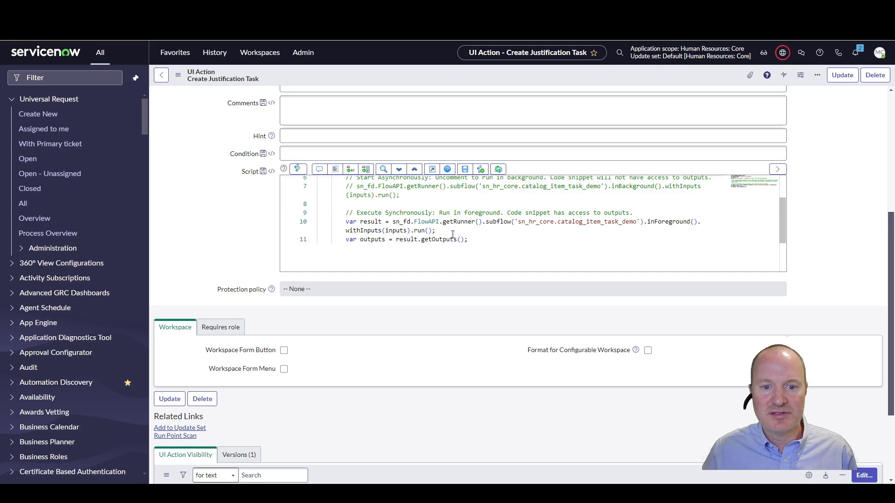
scroll(453, 235, "up", 2)
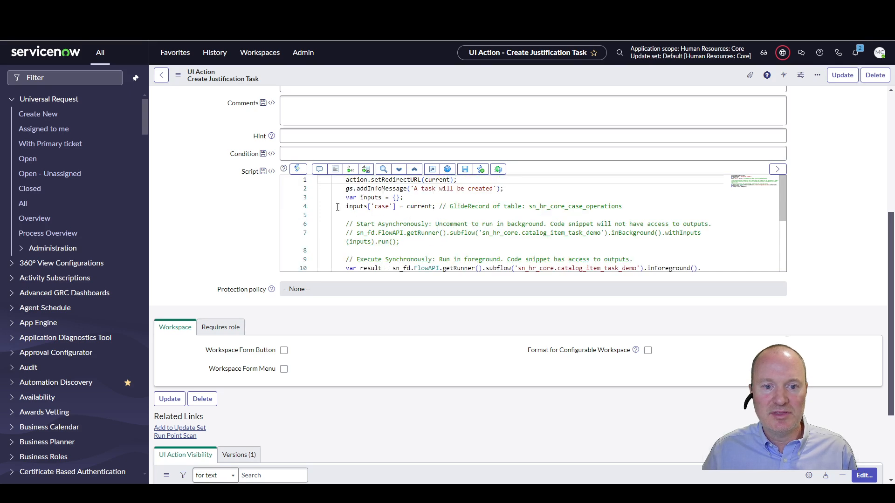
left_click_drag(337, 207, 434, 207)
left_click(429, 207)
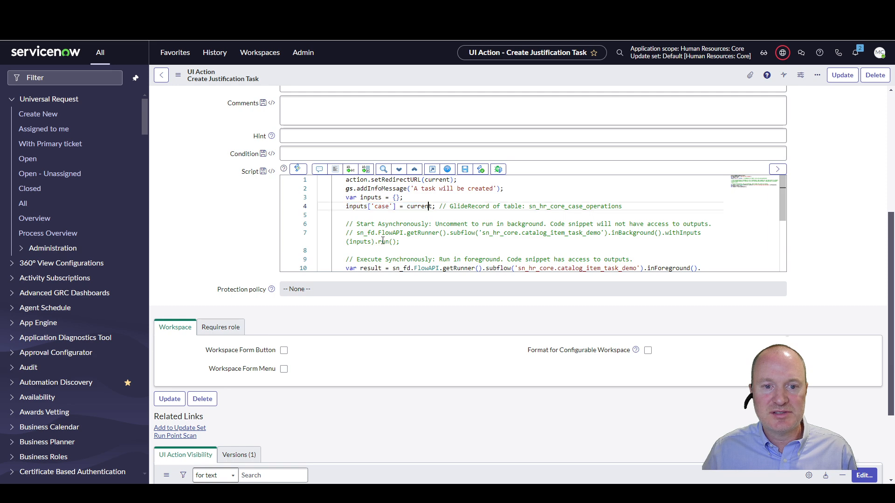
left_click_drag(505, 188, 345, 190)
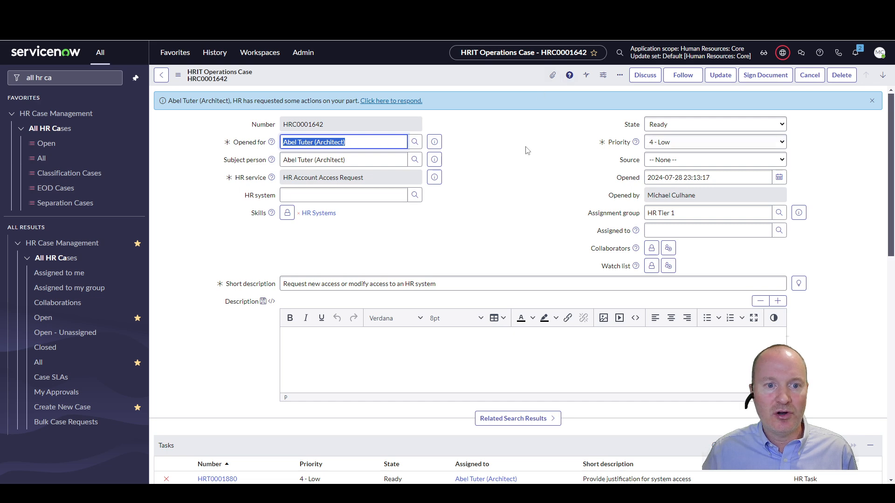
Inspect the HRIT Operations case for its Create Justification Task related link and its task list
scroll(528, 150, "down", 3)
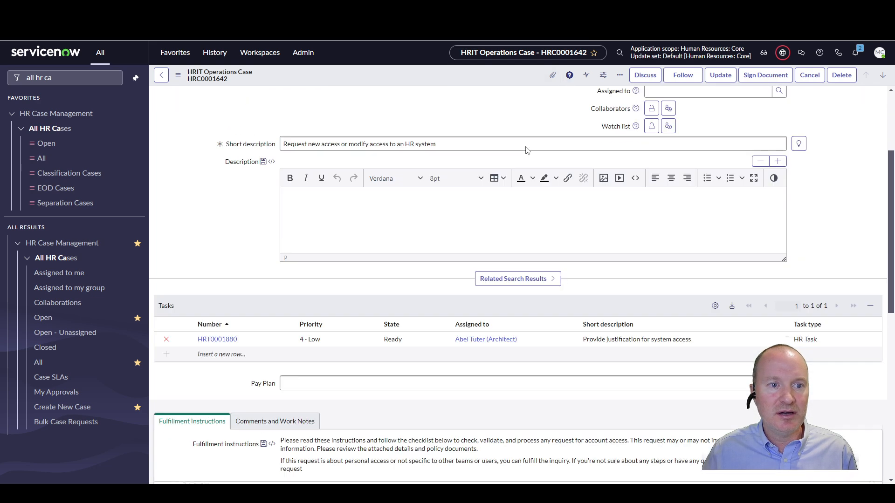
scroll(527, 149, "down", 7)
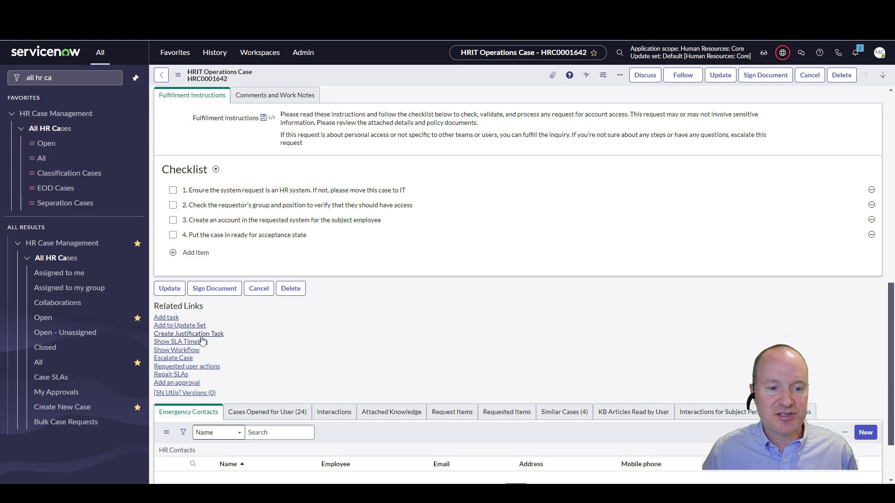
scroll(409, 268, "up", 10)
scroll(405, 261, "down", 3)
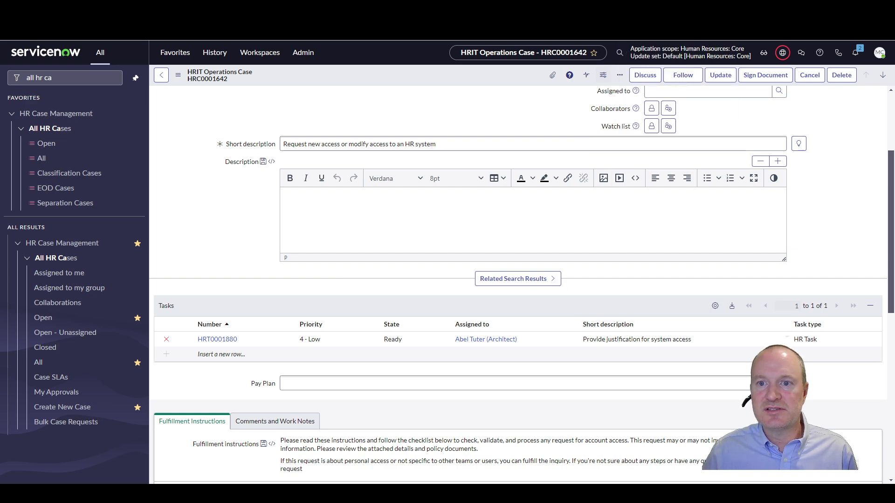
Switch to Employee Center, reload the HR request and open its Provide justification for system access to-do
key("alt+Tab")
scroll(515, 229, "up", 4)
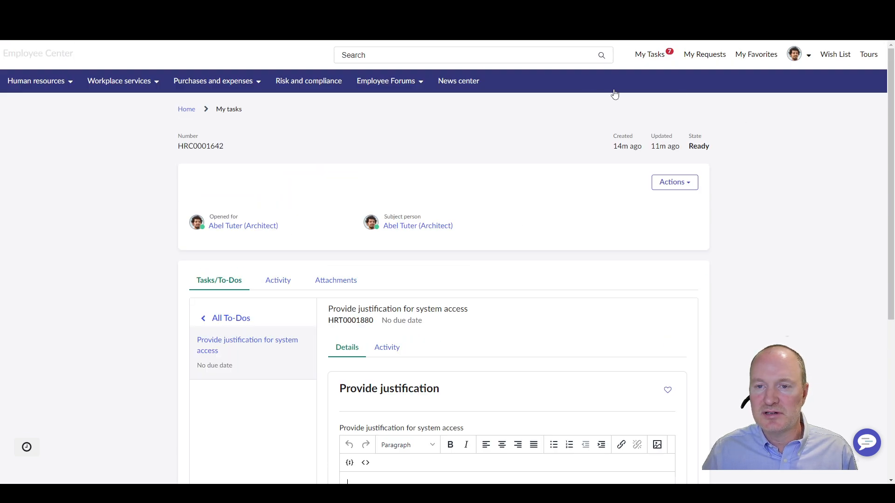
key("F5")
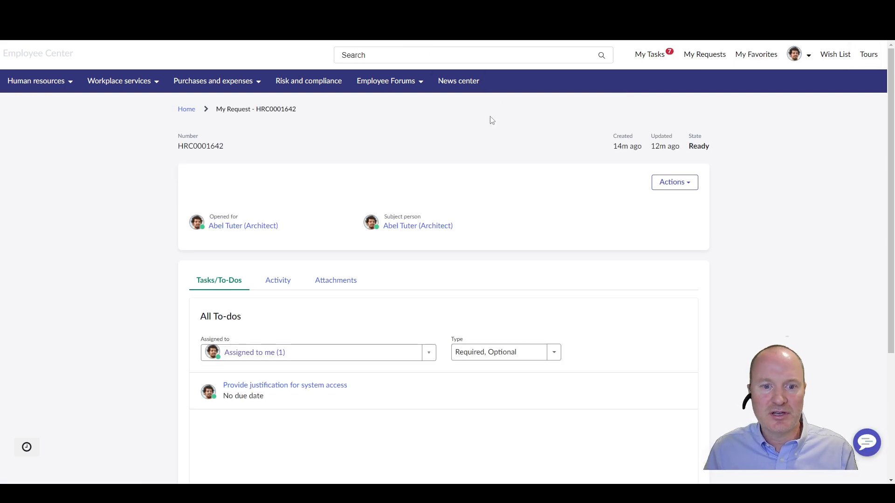
scroll(322, 156, "down", 2)
left_click(303, 292)
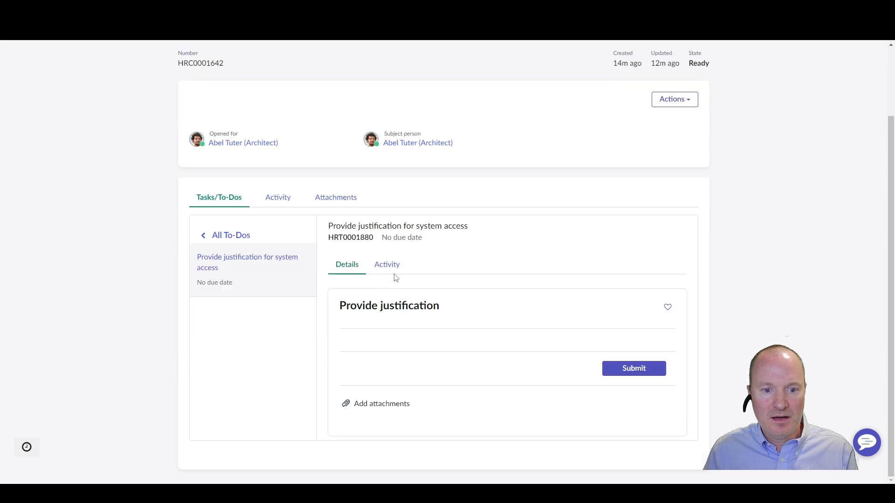
Fill in the system access justification as a bulleted list reading "cause i need it" and "need it now", and submit it
scroll(402, 261, "down", 2)
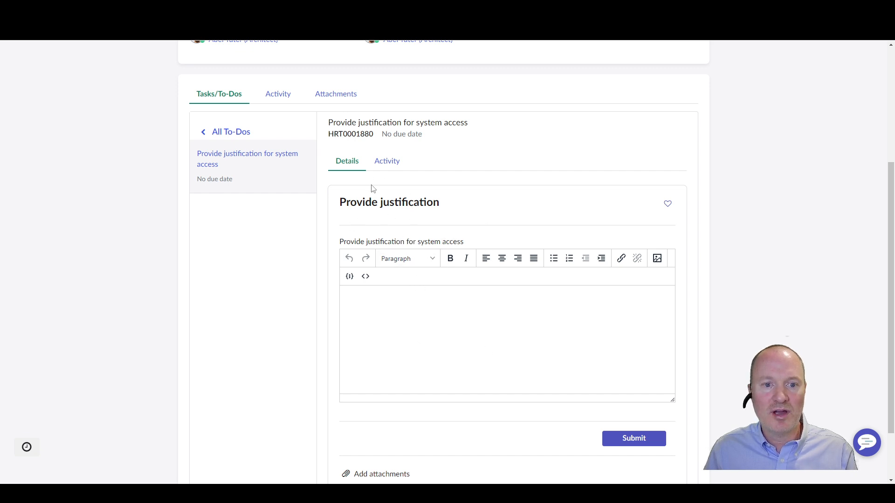
scroll(273, 204, "up", 3)
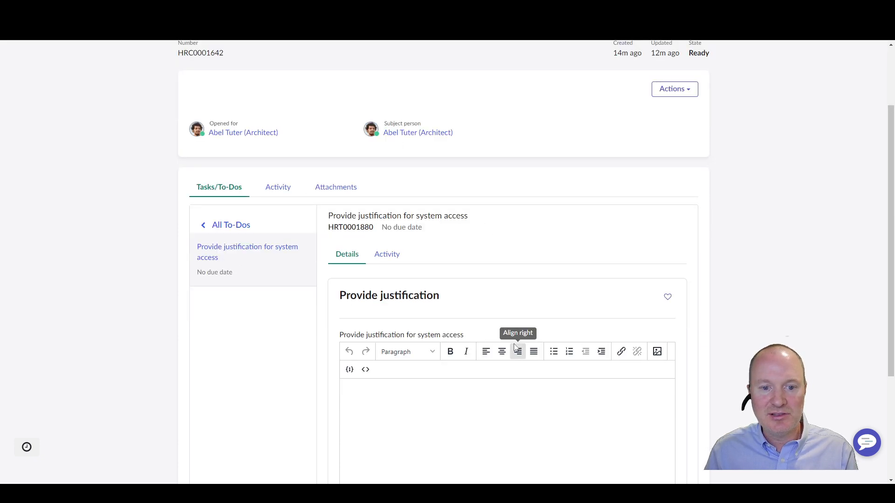
scroll(516, 341, "down", 1)
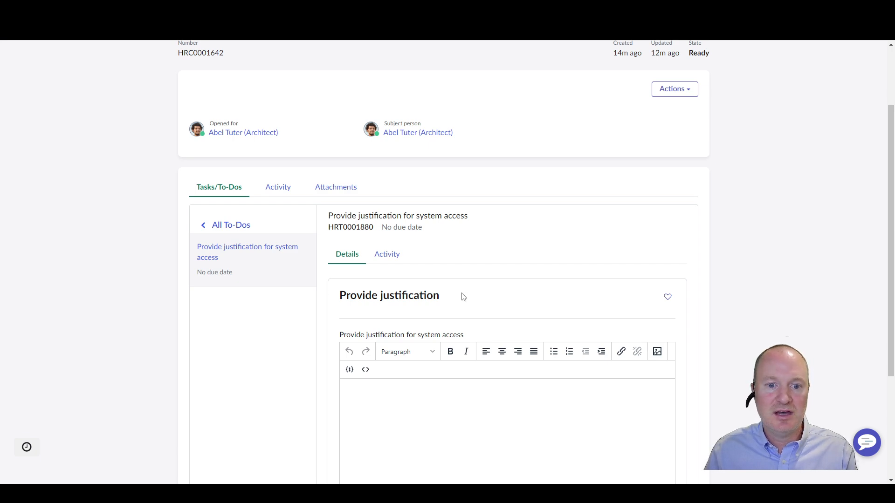
scroll(462, 293, "down", 2)
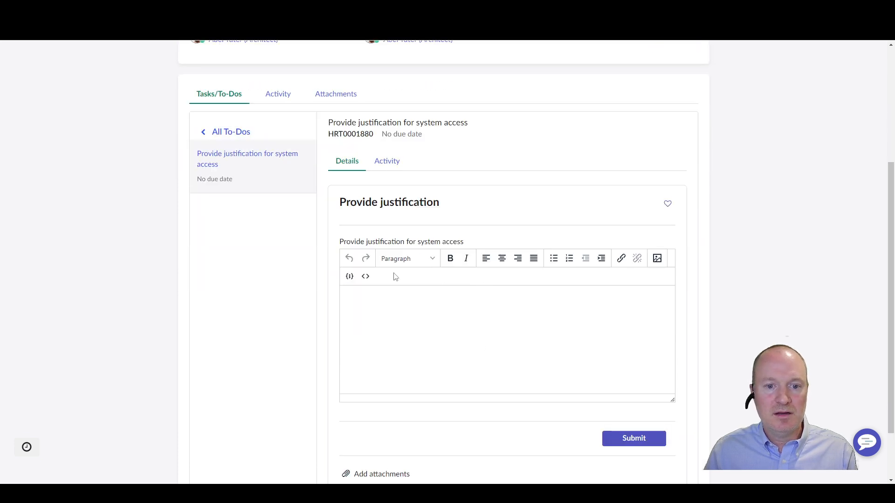
left_click(553, 259)
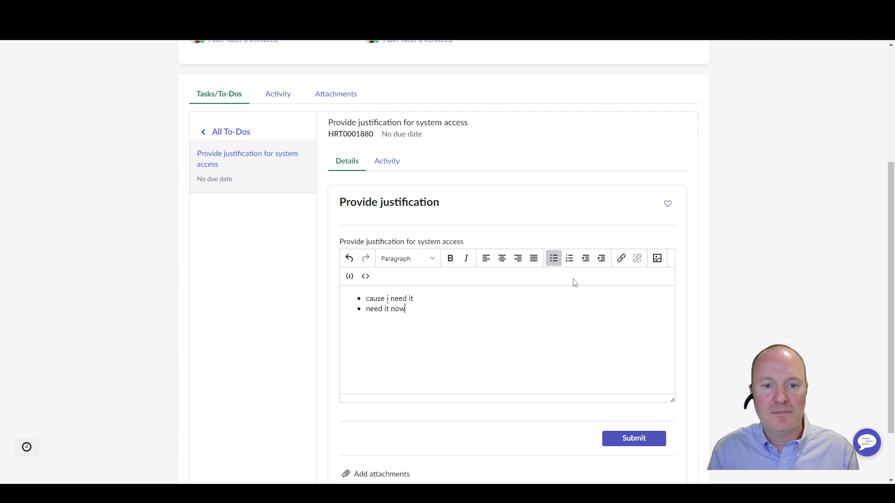
scroll(575, 283, "down", 1)
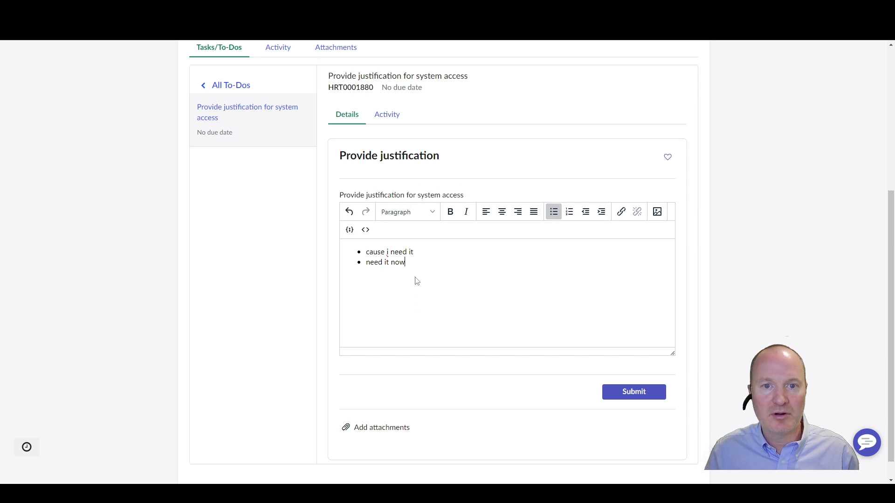
left_click(626, 399)
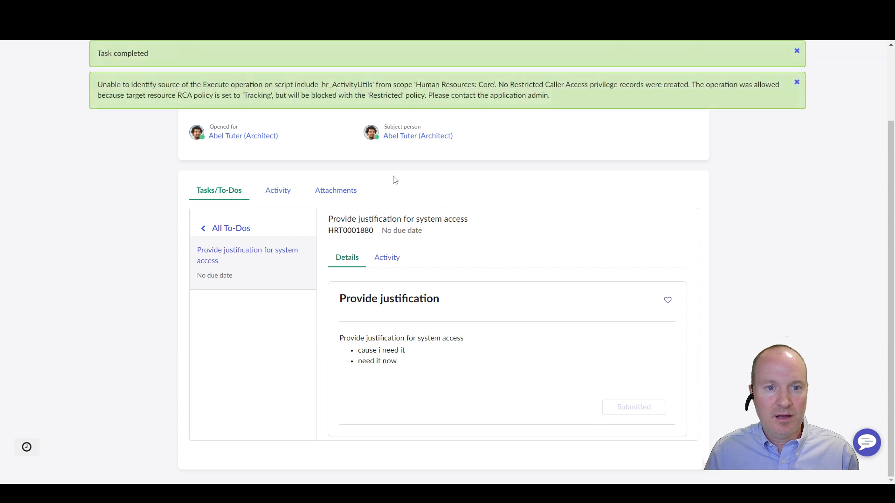
Dismiss the restricted caller access notice and check the to-do list and state of the HR request
left_click_drag(159, 50, 98, 57)
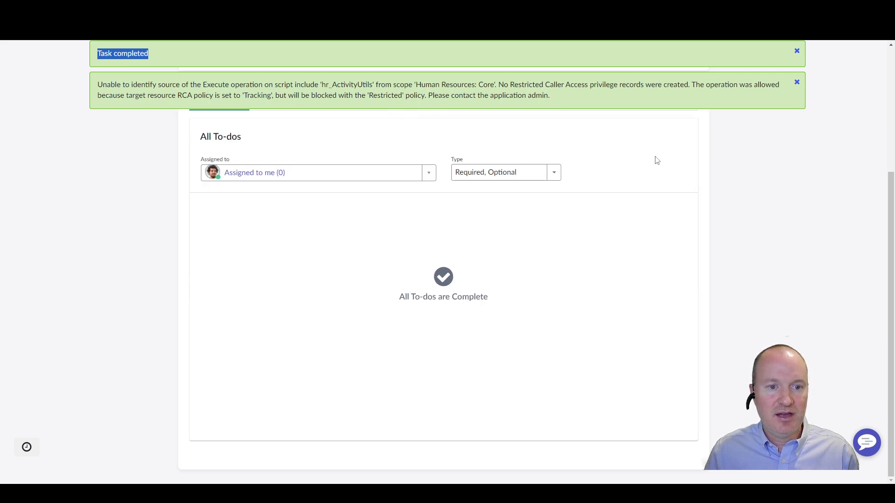
left_click(796, 83)
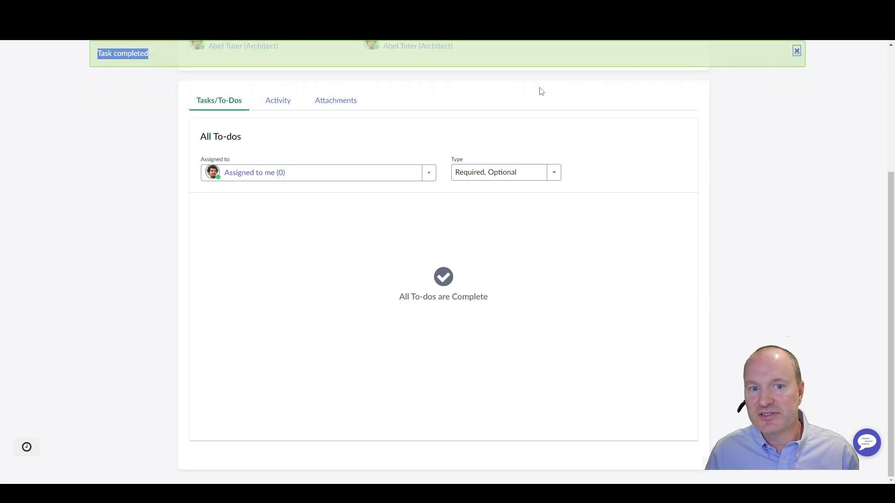
scroll(403, 154, "up", 2)
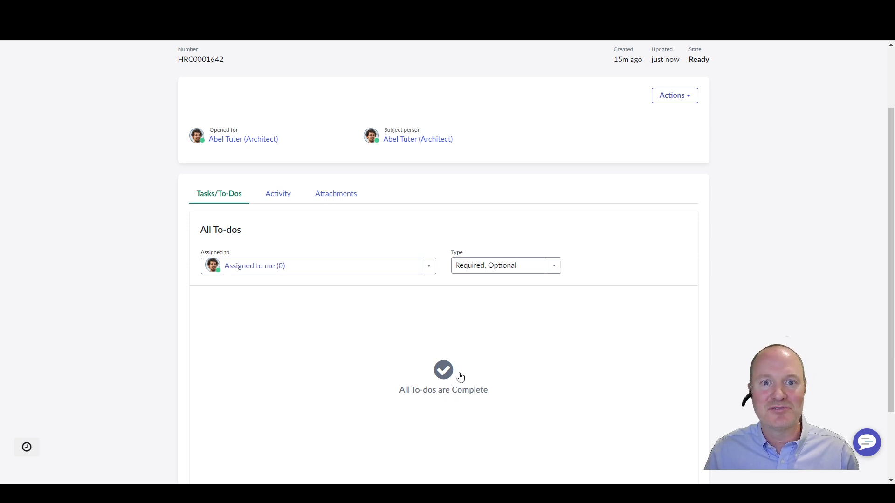
scroll(536, 359, "up", 2)
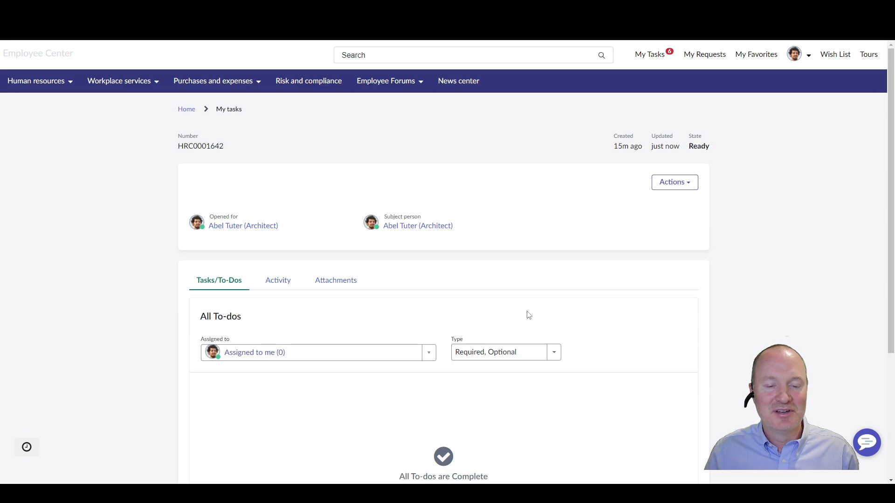
scroll(481, 364, "down", 1)
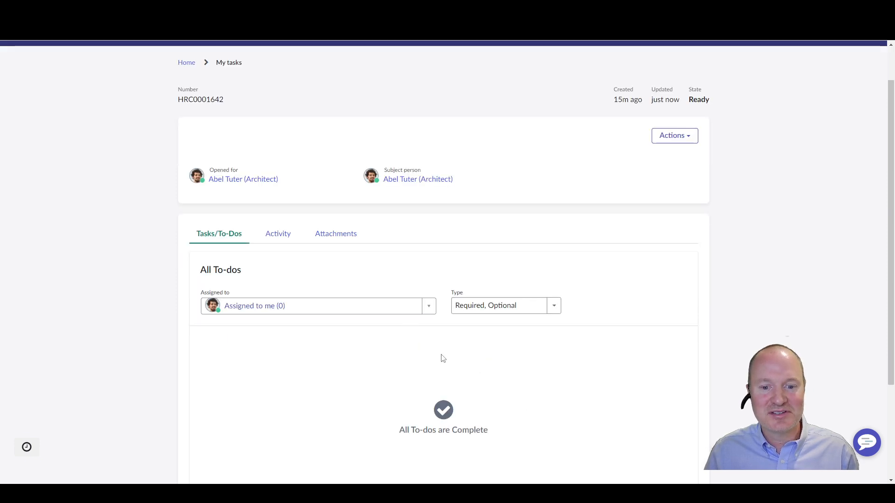
Return to the HRIT Operations case, reload it and check its task list for the justification response and the system access task
scroll(475, 281, "up", 1)
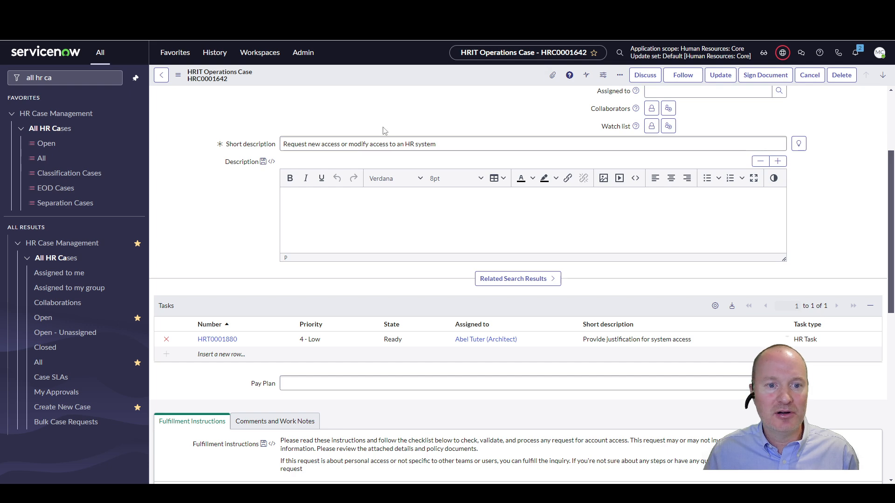
left_click(177, 75)
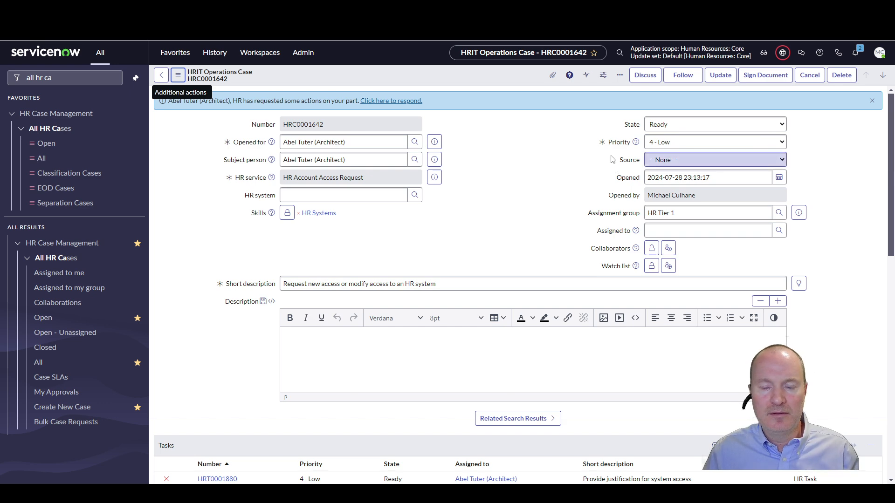
scroll(472, 138, "down", 6)
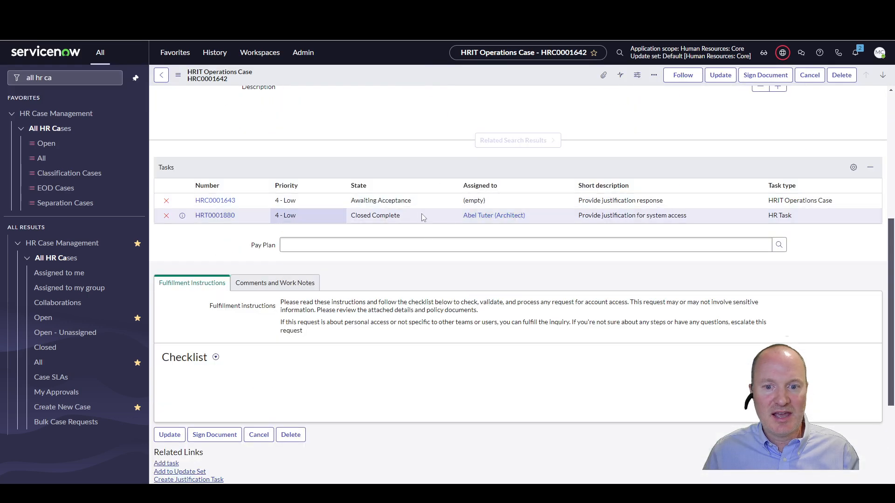
scroll(369, 262, "down", 5)
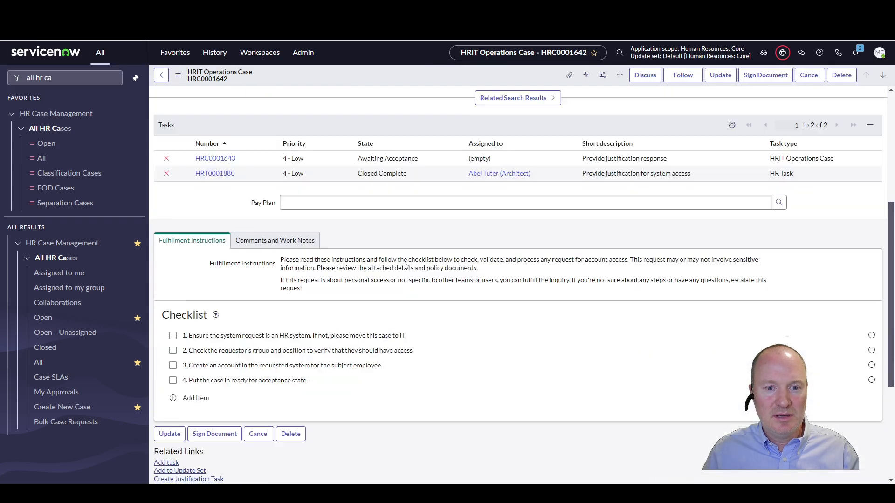
Show the case's comments and work notes and examine the raw HTML in the newest work note
left_click(289, 271)
scroll(342, 258, "down", 3)
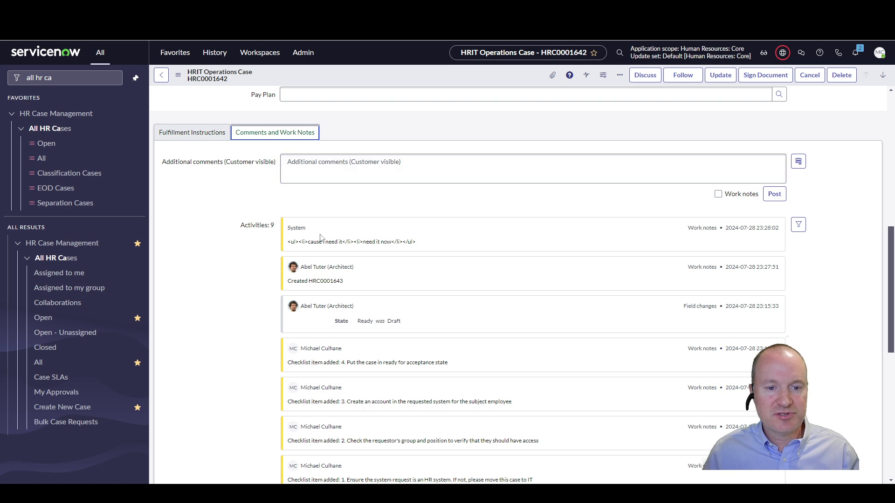
left_click_drag(290, 246, 425, 245)
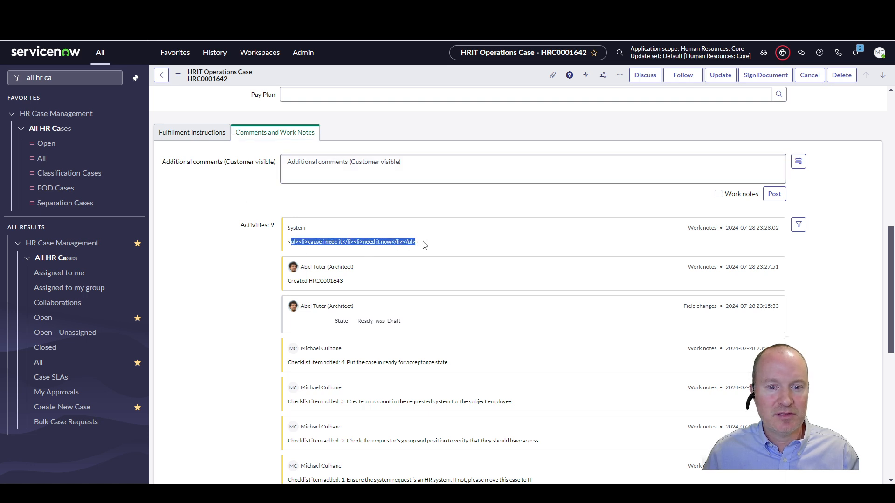
left_click(434, 245)
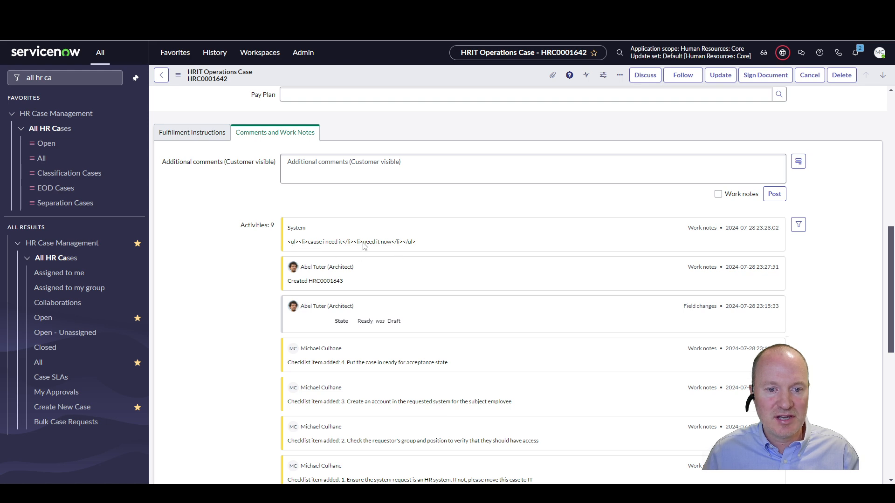
left_click_drag(423, 246, 295, 245)
scroll(365, 245, "up", 2)
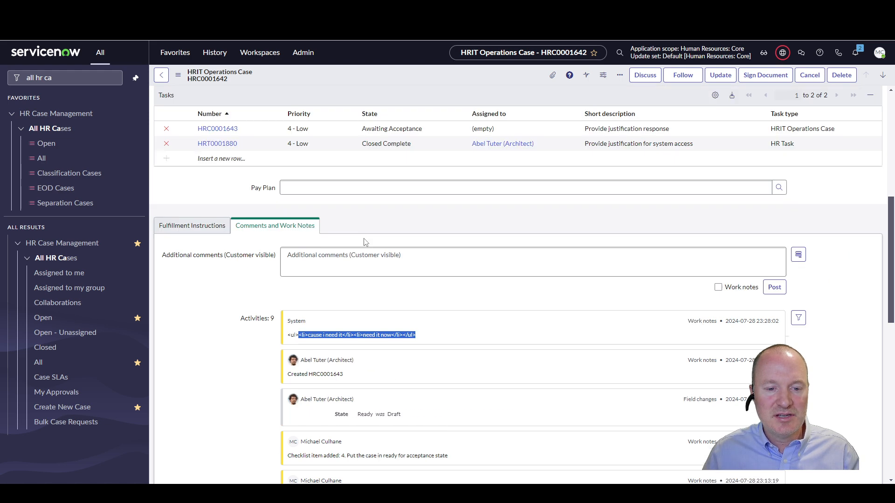
scroll(356, 208, "up", 2)
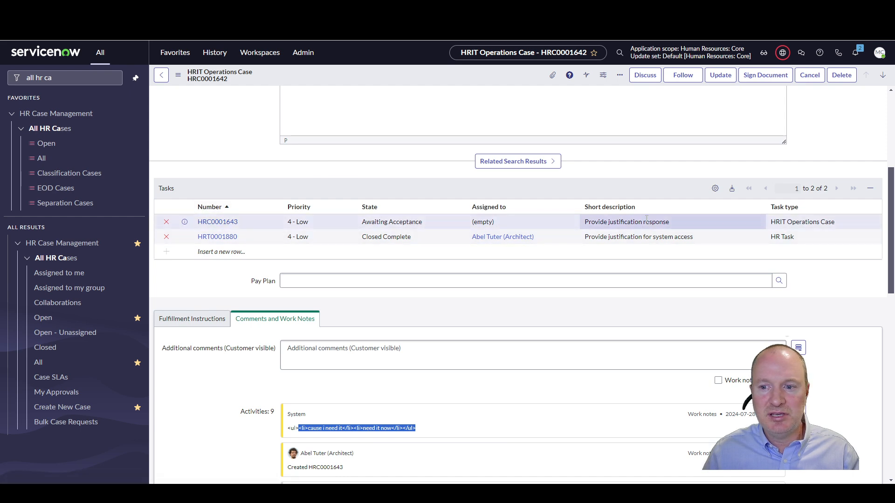
Open the Provide justification response case from the task list, review its description, parent and activities, and leave the record
left_click(221, 223)
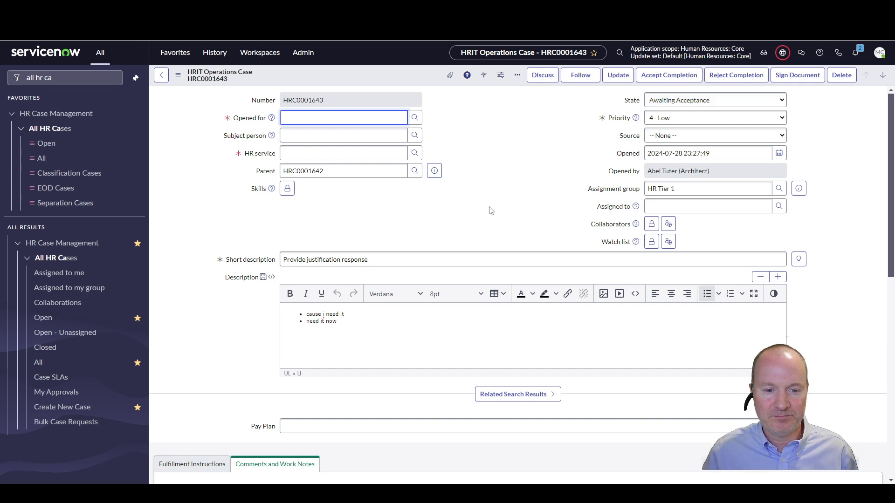
scroll(490, 210, "down", 2)
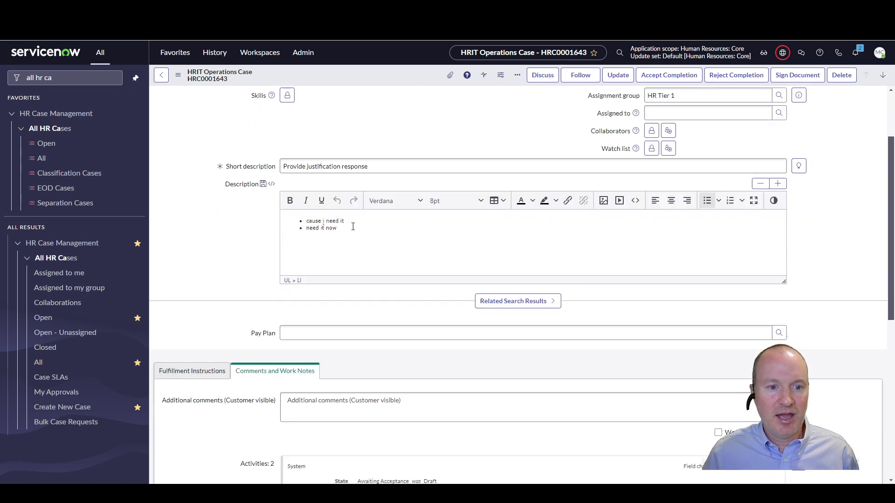
left_click_drag(353, 227, 263, 208)
left_click(349, 242)
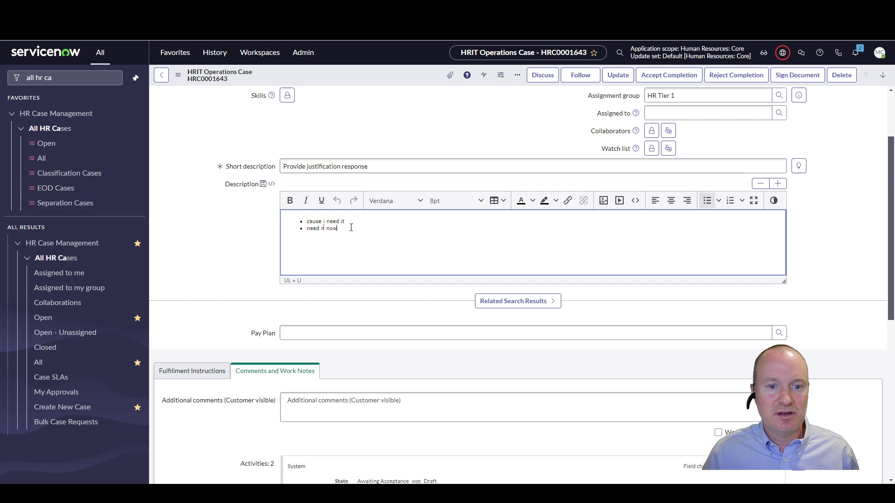
scroll(353, 239, "down", 3)
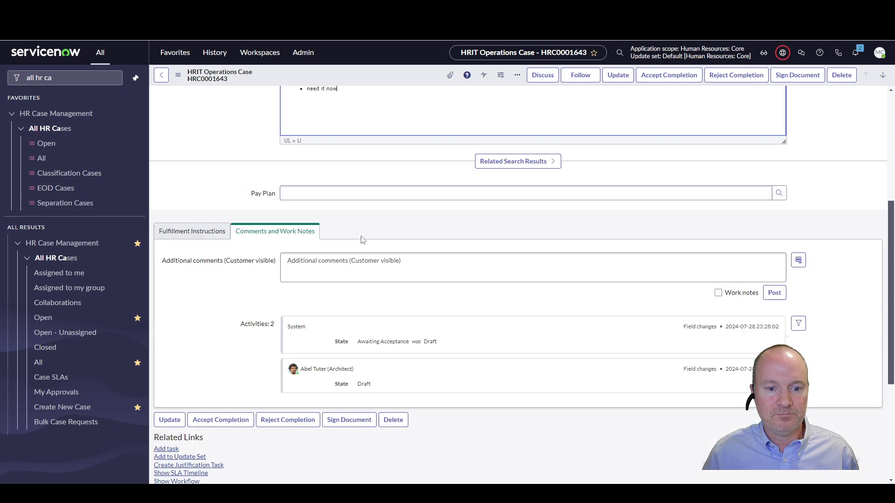
scroll(424, 193, "up", 5)
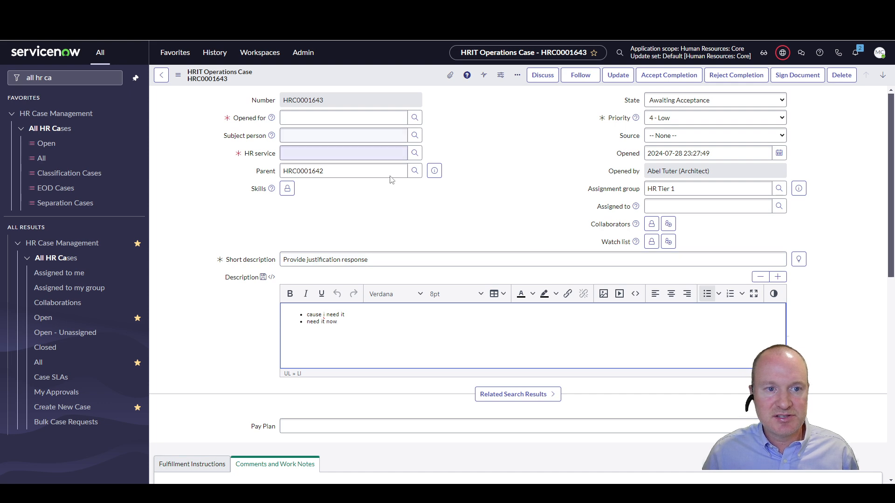
left_click(158, 80)
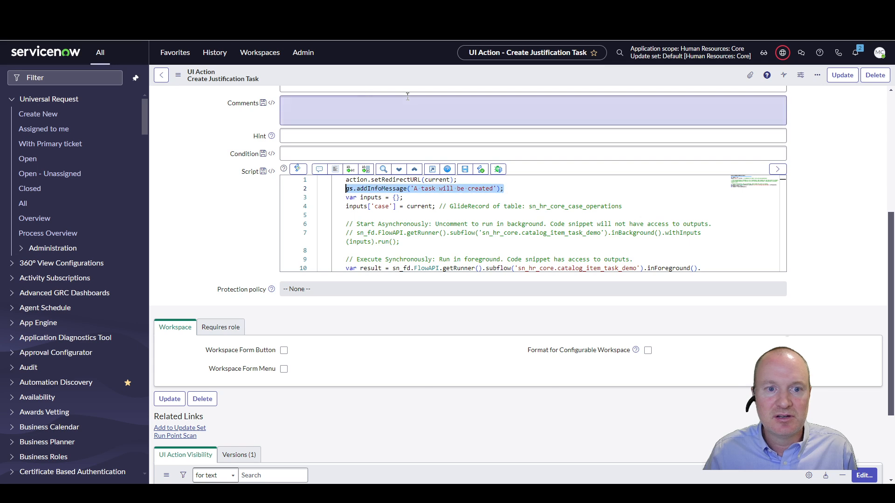
Open the Provide justification record producer from the recent history and review its script
left_click(221, 56)
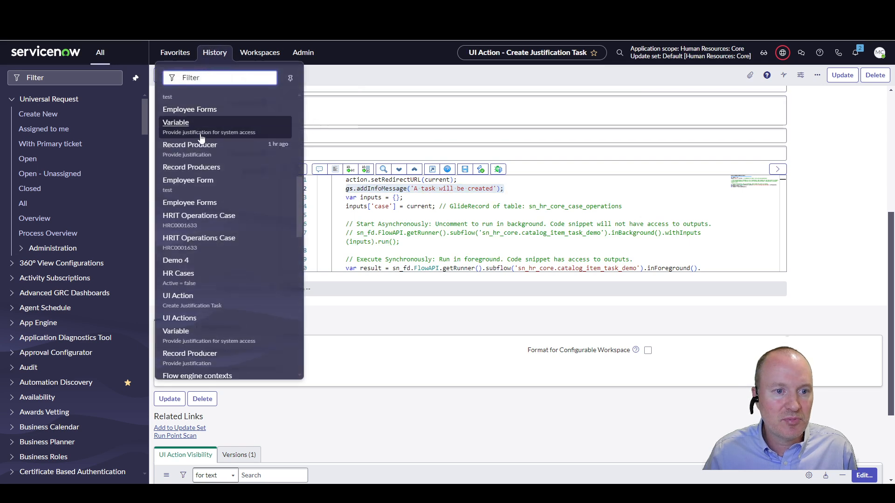
left_click(200, 148)
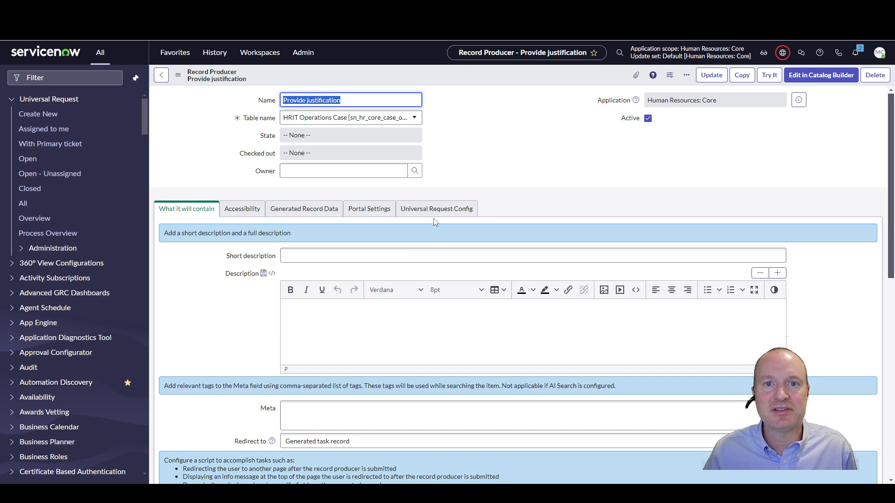
scroll(434, 222, "down", 5)
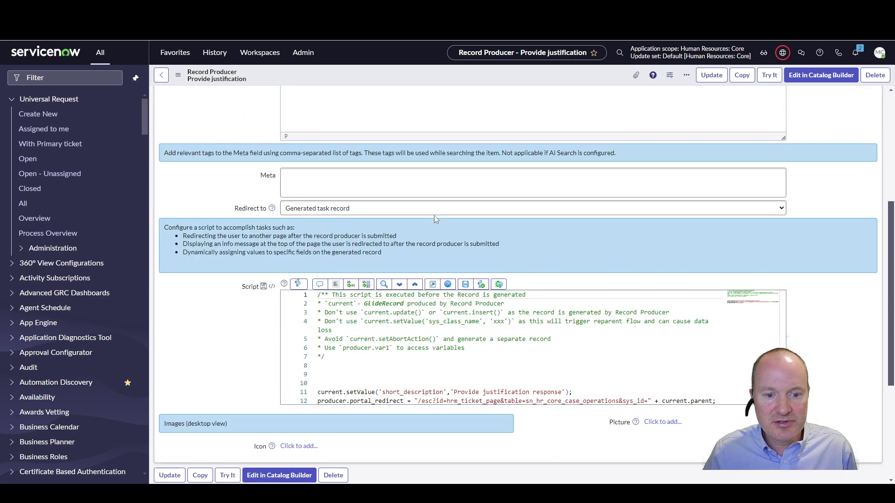
scroll(435, 219, "down", 1)
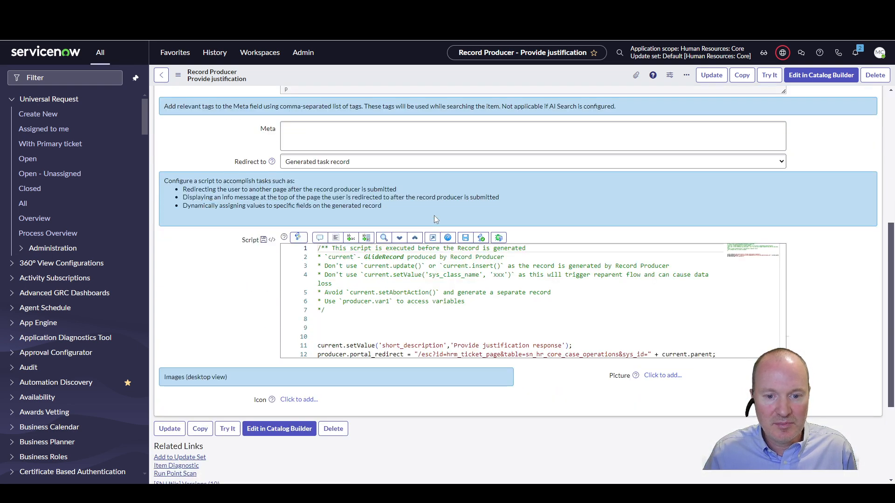
scroll(434, 220, "down", 2)
scroll(378, 217, "down", 1)
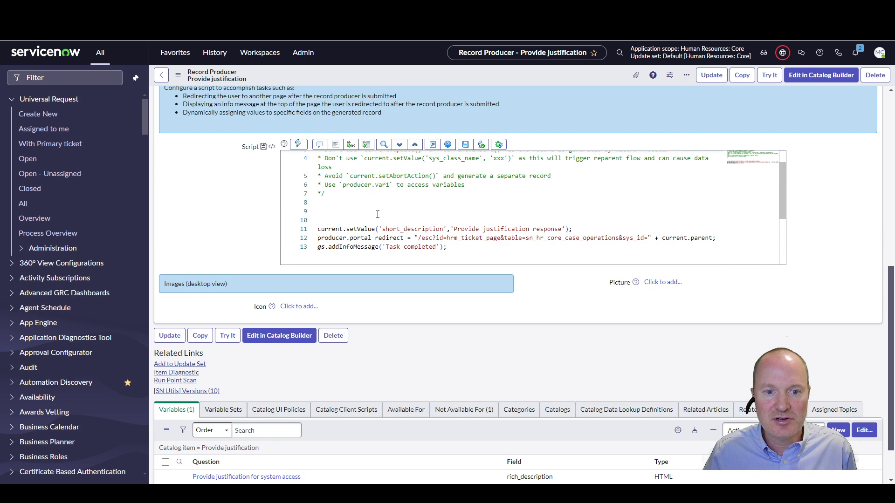
left_click(351, 208)
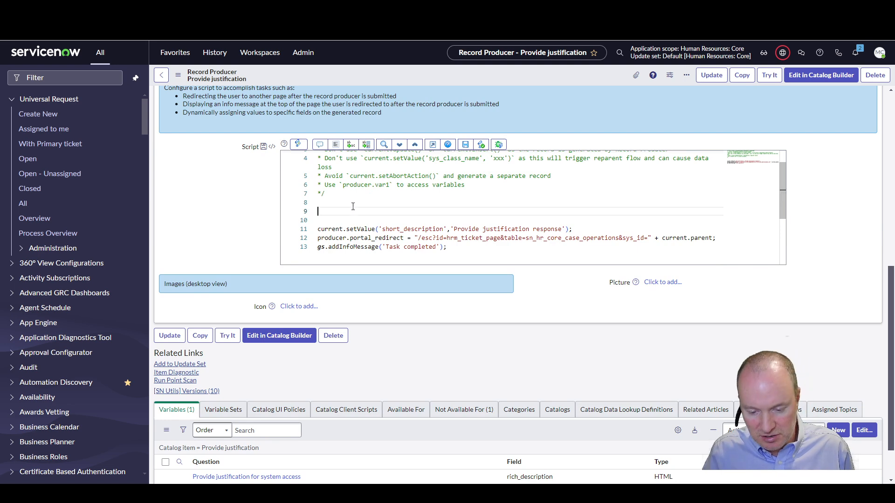
scroll(353, 207, "down", 2)
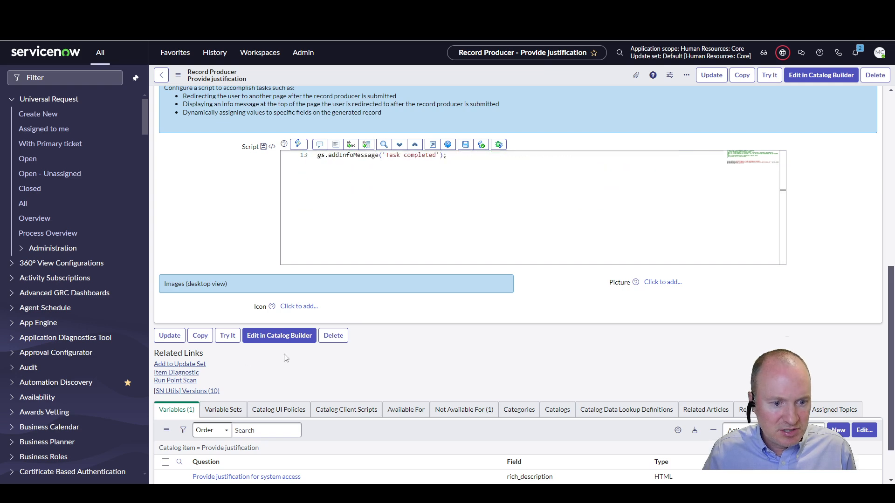
left_click(194, 392)
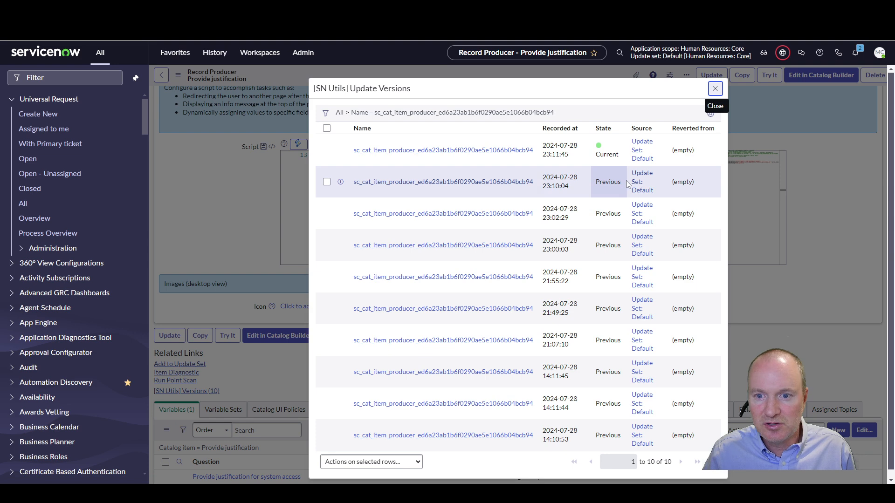
left_click(470, 185)
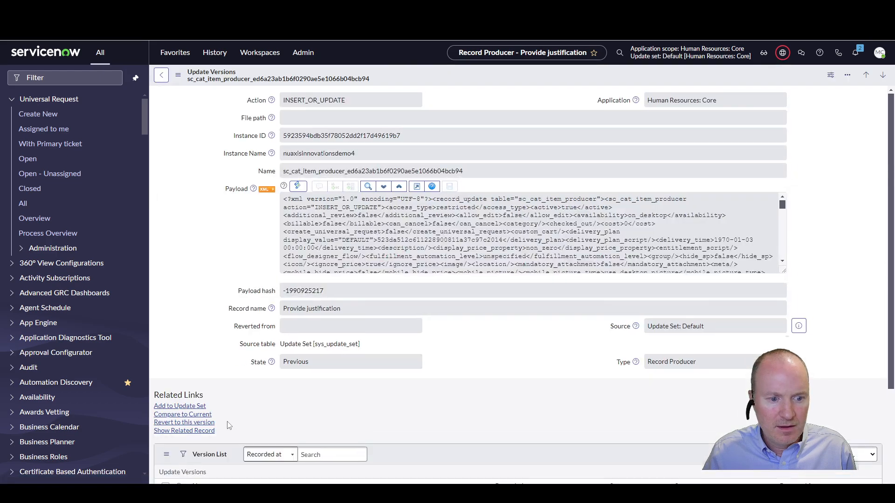
scroll(199, 434, "down", 5)
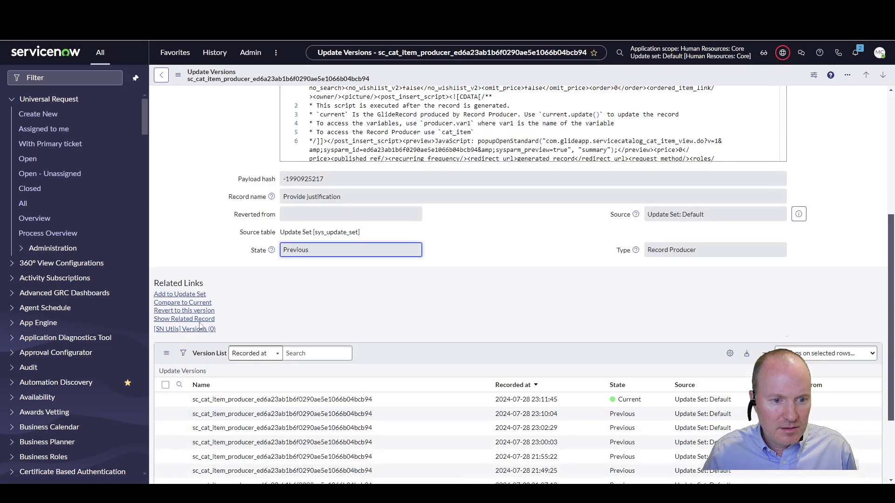
left_click(186, 310)
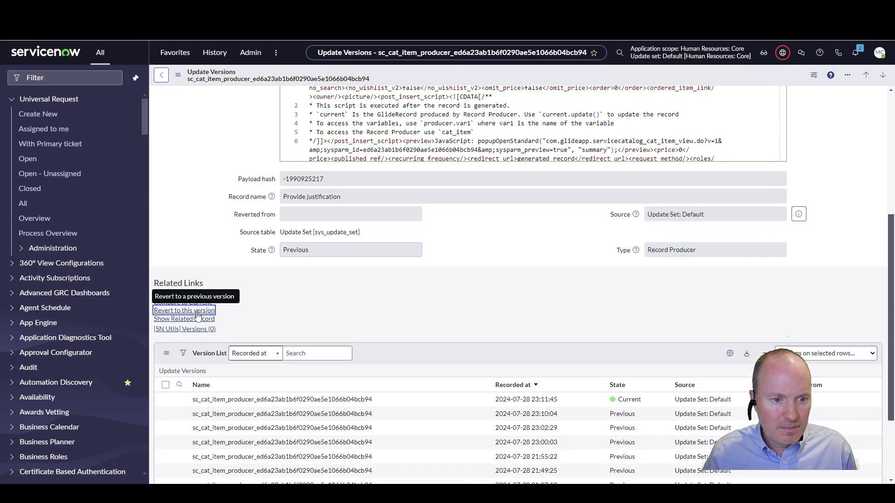
left_click(555, 130)
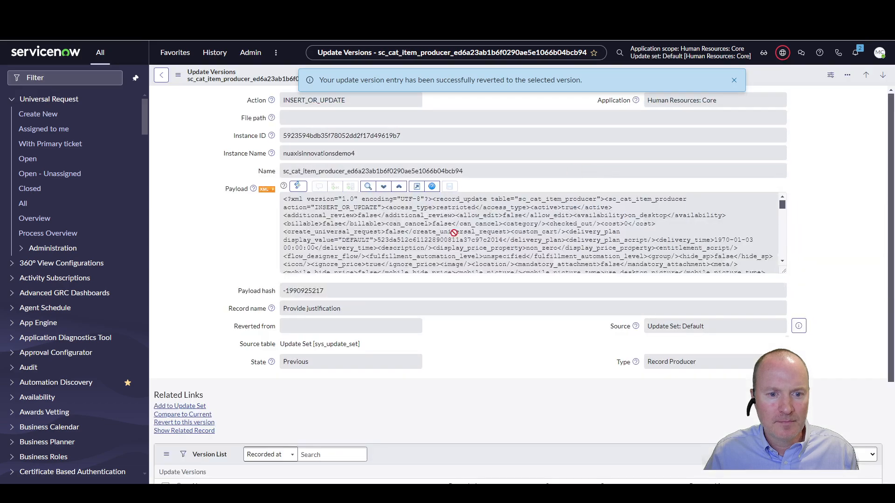
Open the reverted version's related record producer and examine the script's caseGR lines that get the parent case, set work_notes and rich_description, and update it
scroll(195, 387, "down", 4)
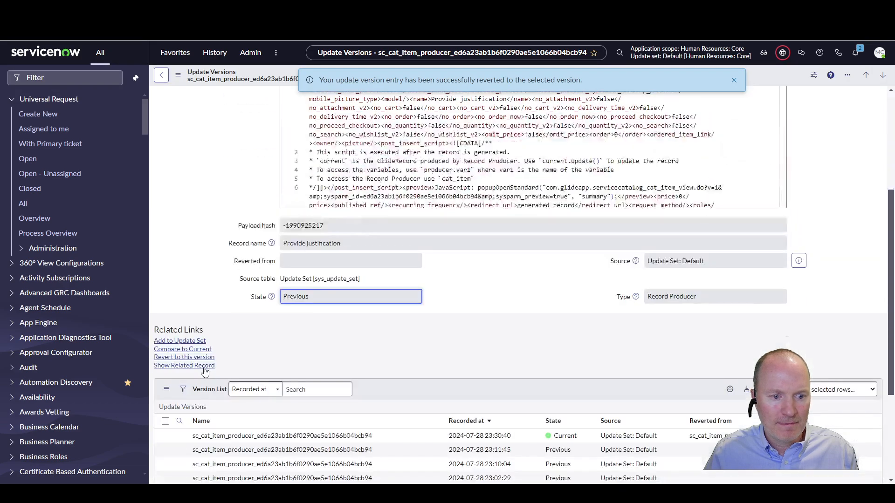
left_click(199, 366)
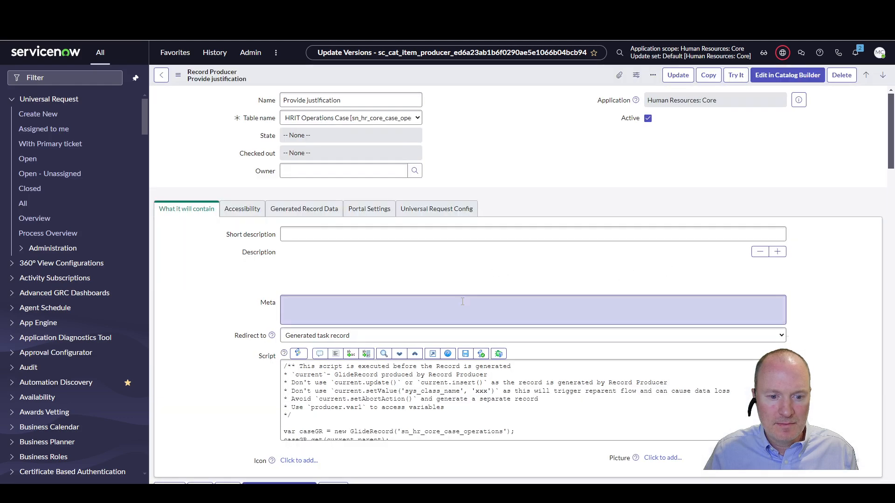
scroll(463, 302, "down", 2)
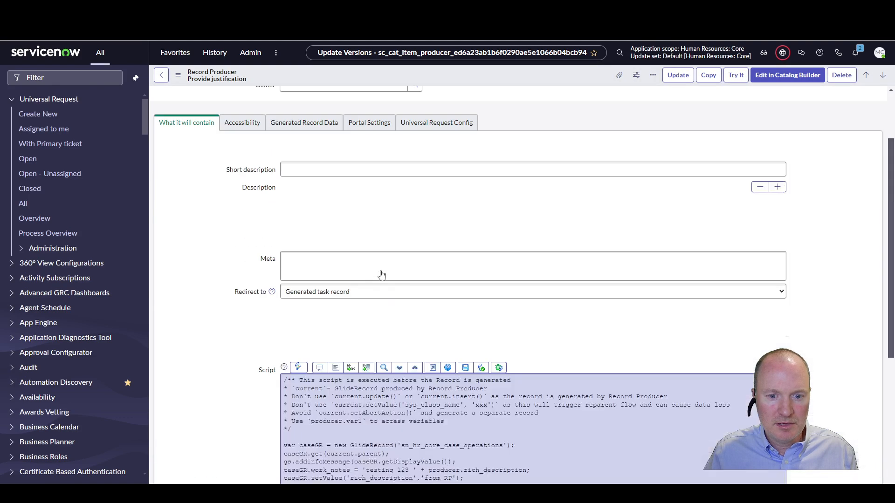
scroll(653, 359, "down", 3)
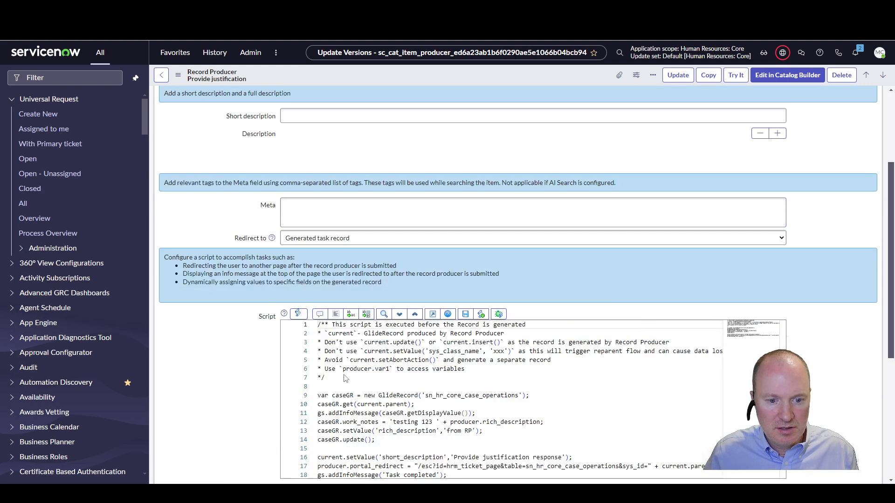
scroll(345, 368, "down", 4)
left_click(347, 237)
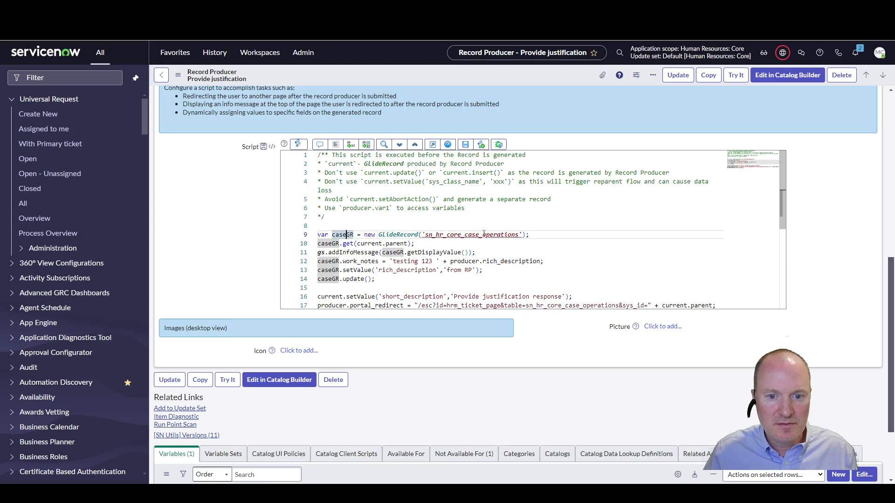
left_click_drag(418, 243, 312, 244)
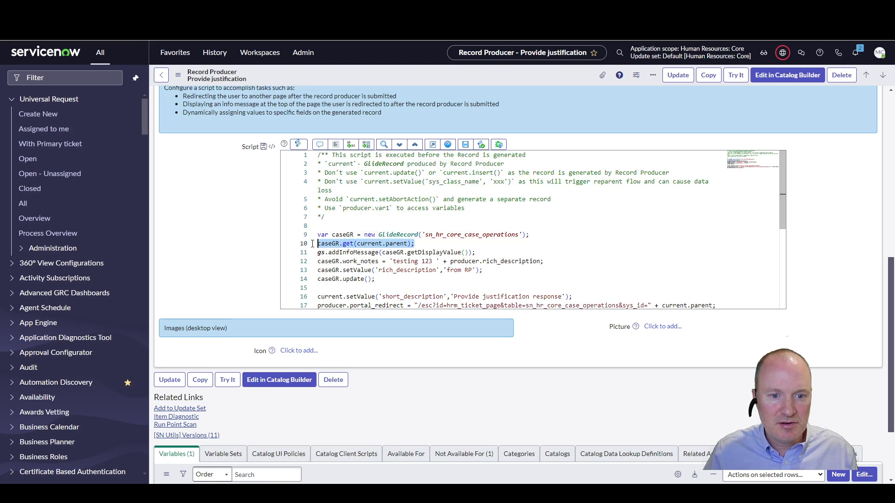
left_click(347, 252)
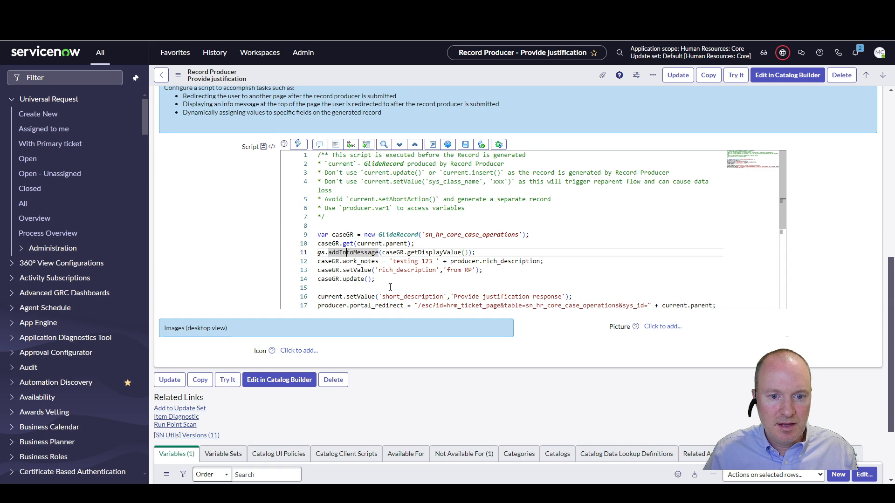
left_click_drag(391, 287, 294, 262)
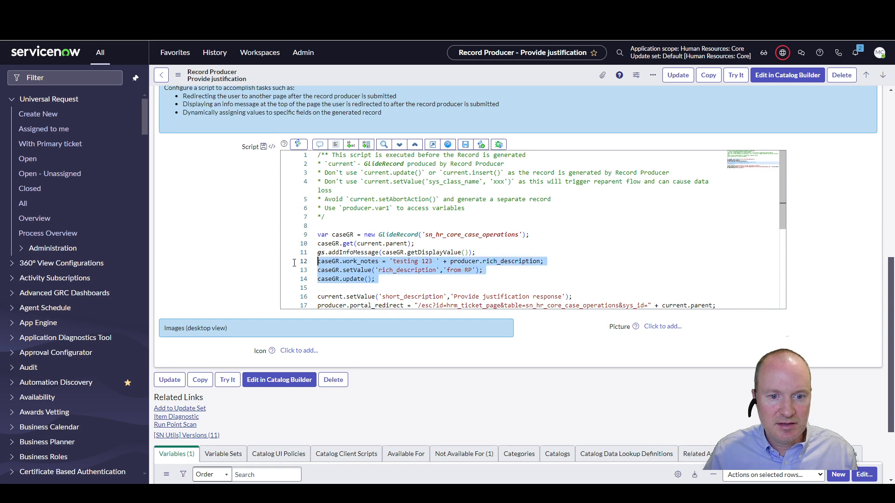
Examine the script's rich_description and update lines and the info message that outputs the caseGR display value
left_click(419, 274)
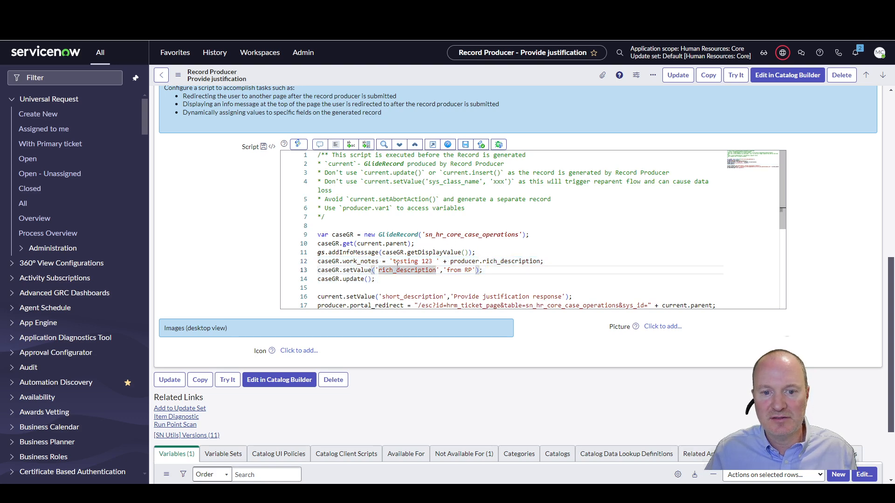
left_click(382, 281)
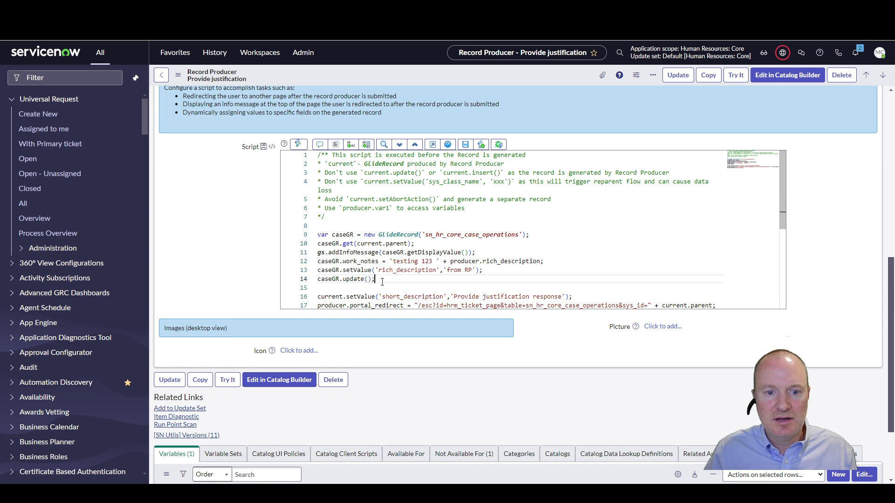
left_click_drag(319, 252, 415, 252)
left_click(414, 253)
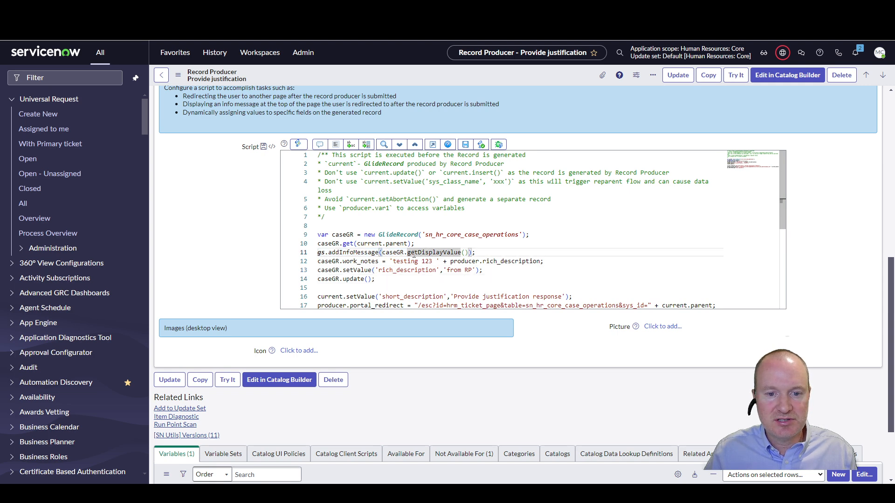
double_click(397, 253)
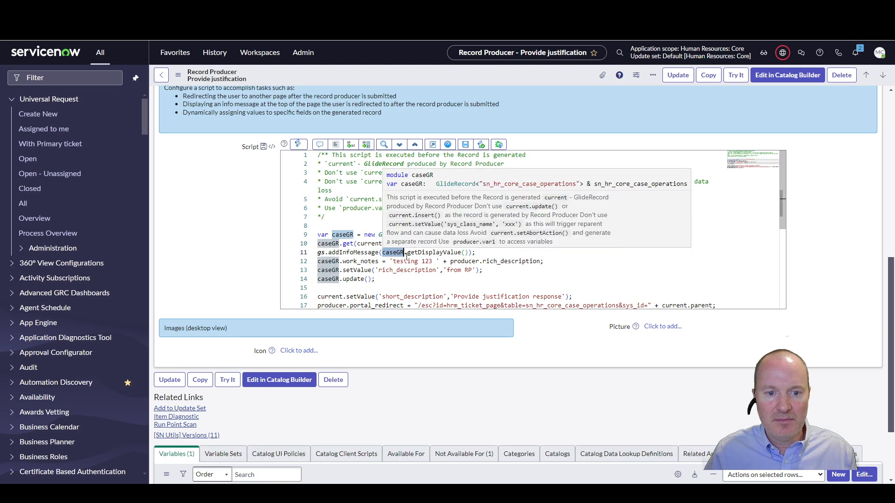
left_click(364, 272)
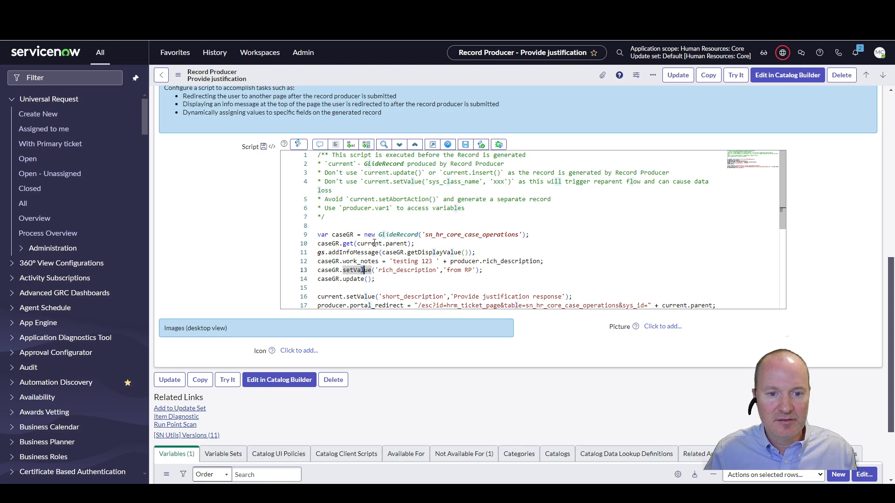
Compare the current.parent reference in the portal redirect line with the caseGR block that gets and updates the parent case
scroll(379, 268, "down", 1)
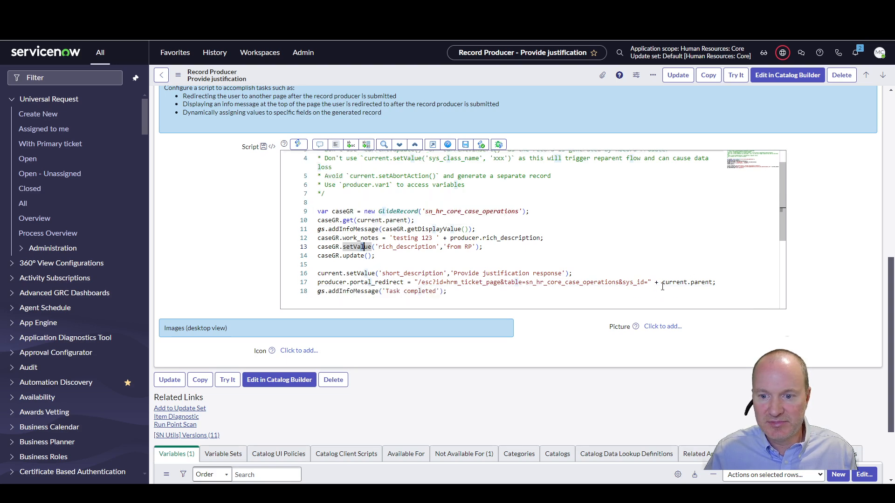
left_click_drag(662, 282, 716, 282)
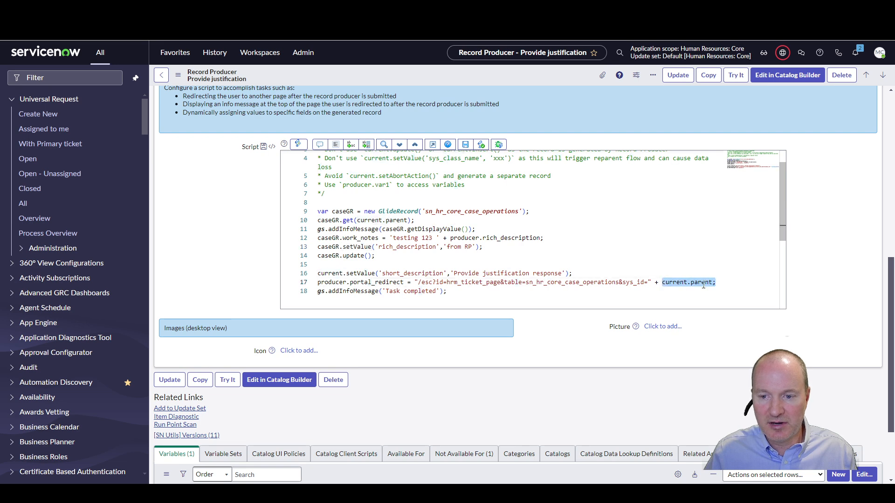
left_click_drag(375, 255, 306, 213)
left_click(361, 222)
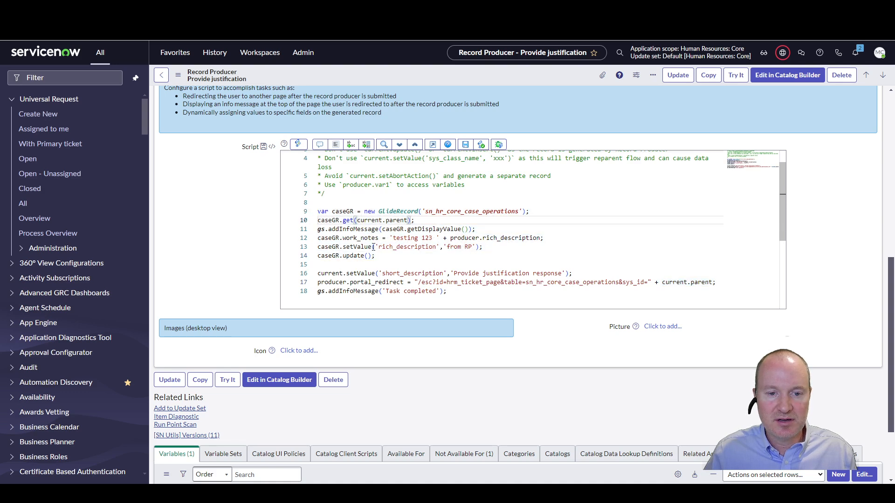
scroll(425, 256, "up", 1)
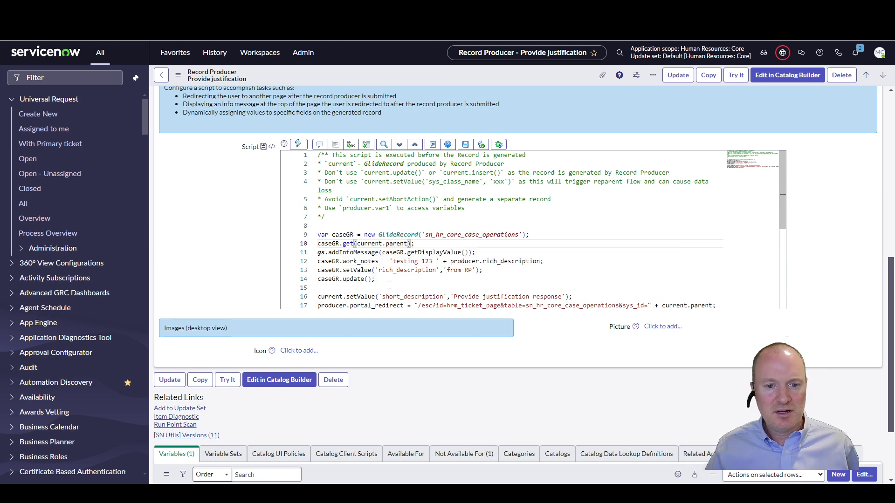
mouse_move(397, 249)
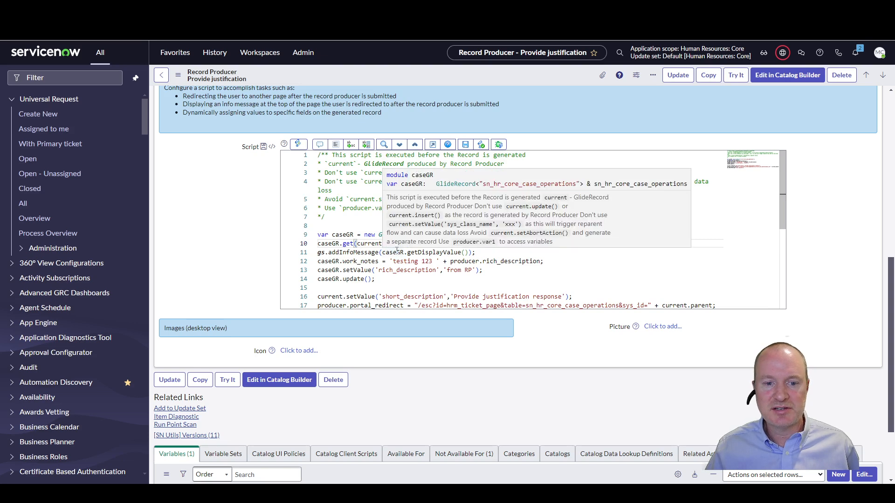